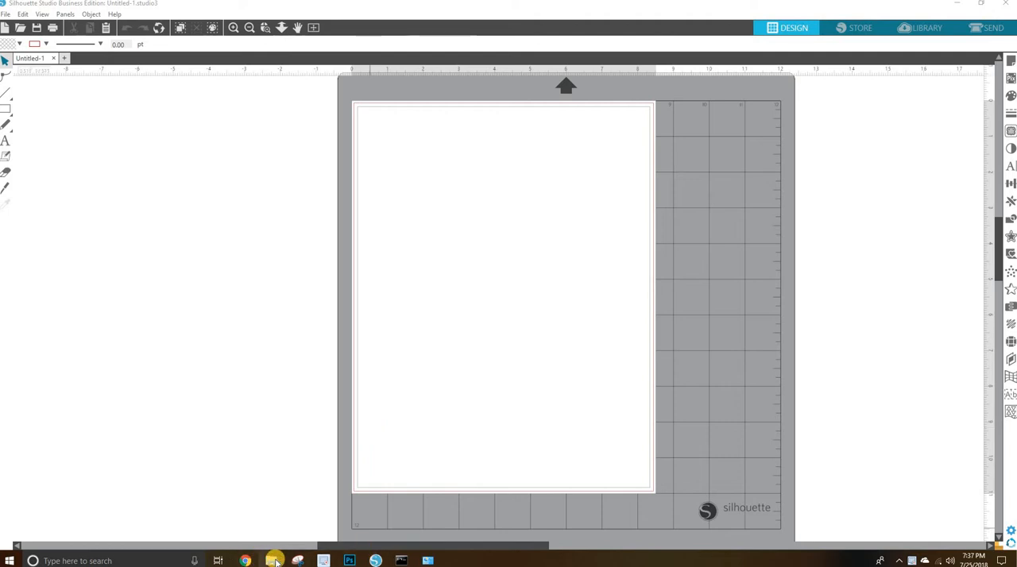
# Bring up the ec_silcutfiles folder in File Explorer and widen its window and Type column to show the full file types.
pyautogui.moveTo(274, 561)
pyautogui.click(296, 529)
pyautogui.click(361, 191)
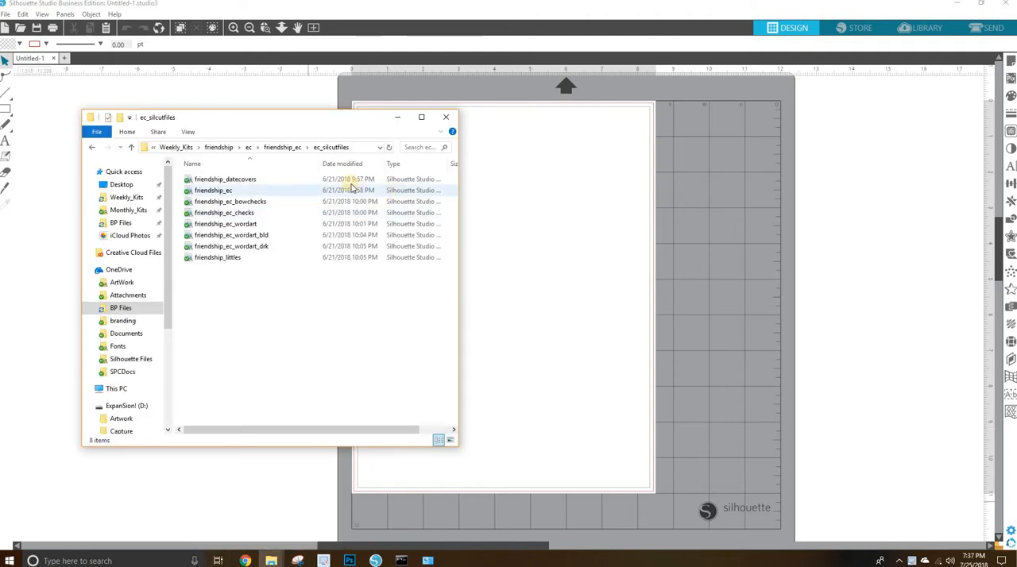
pyautogui.click(249, 179)
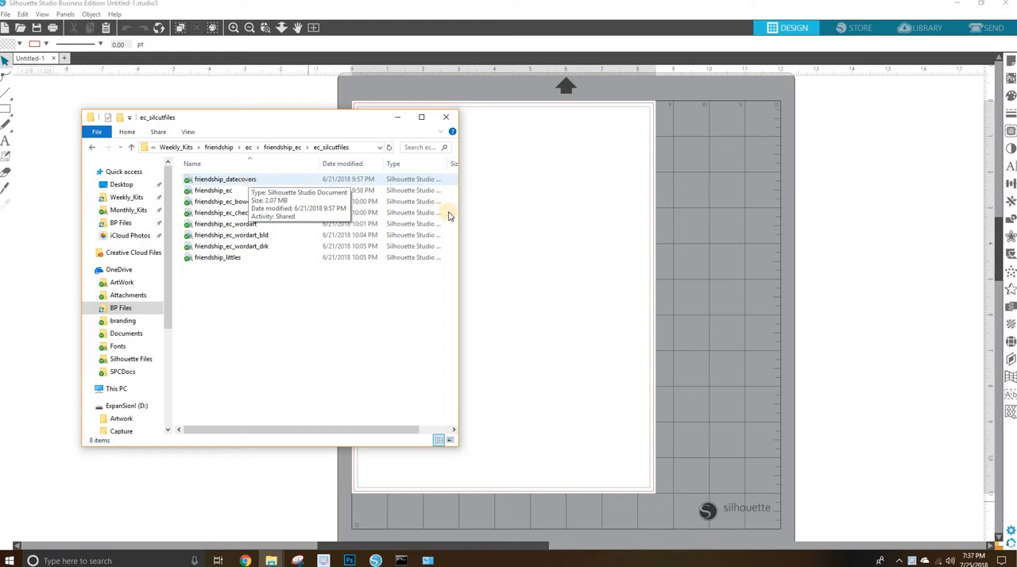
pyautogui.moveTo(459, 209); pyautogui.dragTo(507, 215)
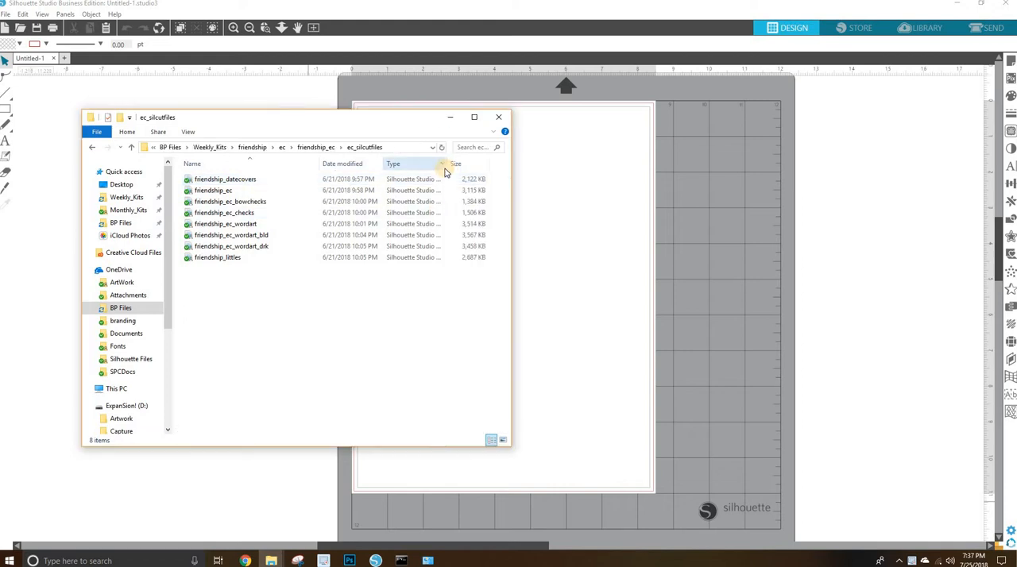
pyautogui.moveTo(447, 165); pyautogui.dragTo(480, 165)
pyautogui.click(399, 182)
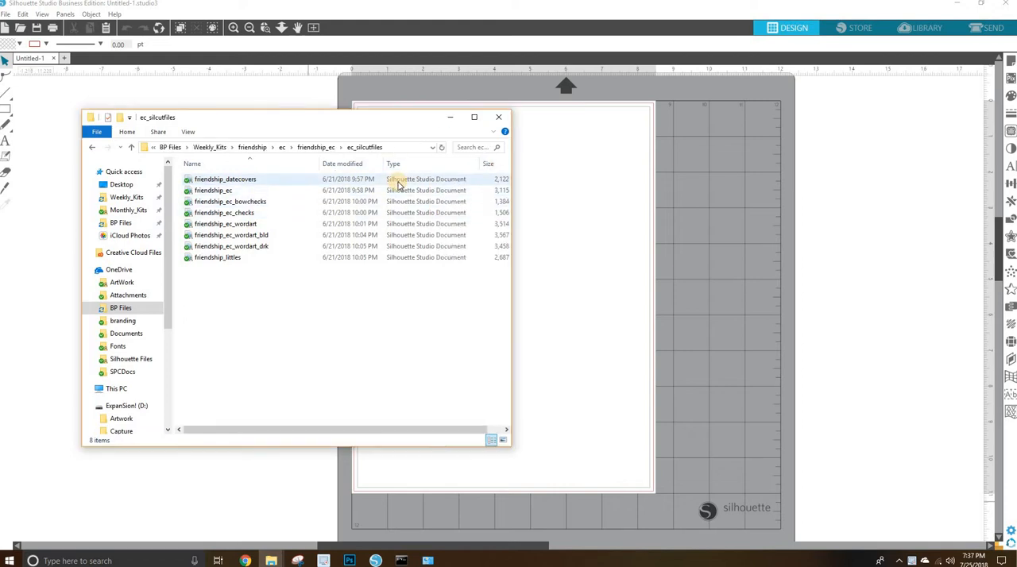
pyautogui.click(457, 191)
# Open the friendship_datecovers and friendship_ec cut files from the ec_silcutfiles folder in Silhouette Studio.
pyautogui.click(226, 181)
pyautogui.doubleClick(225, 182)
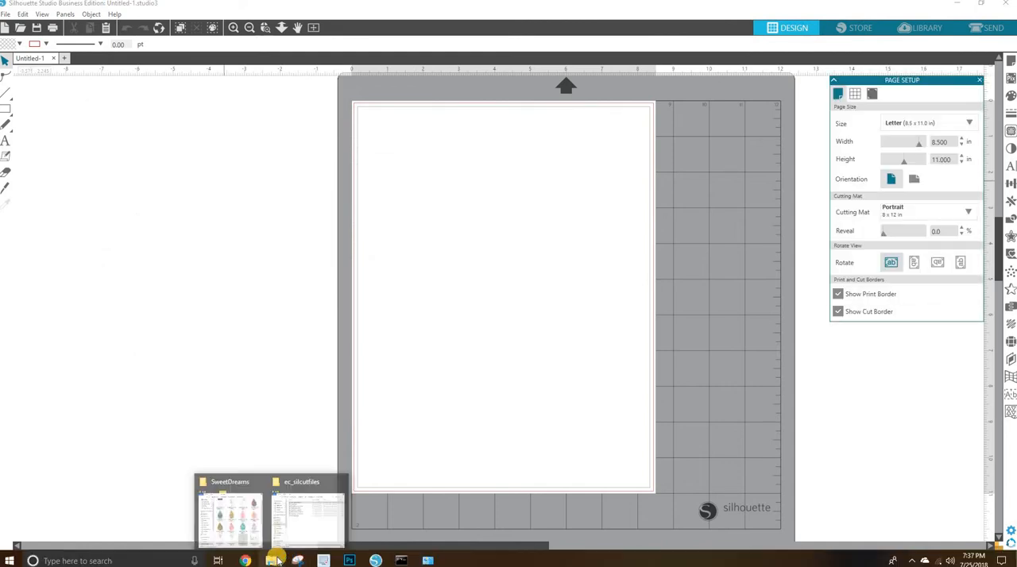
pyautogui.click(278, 561)
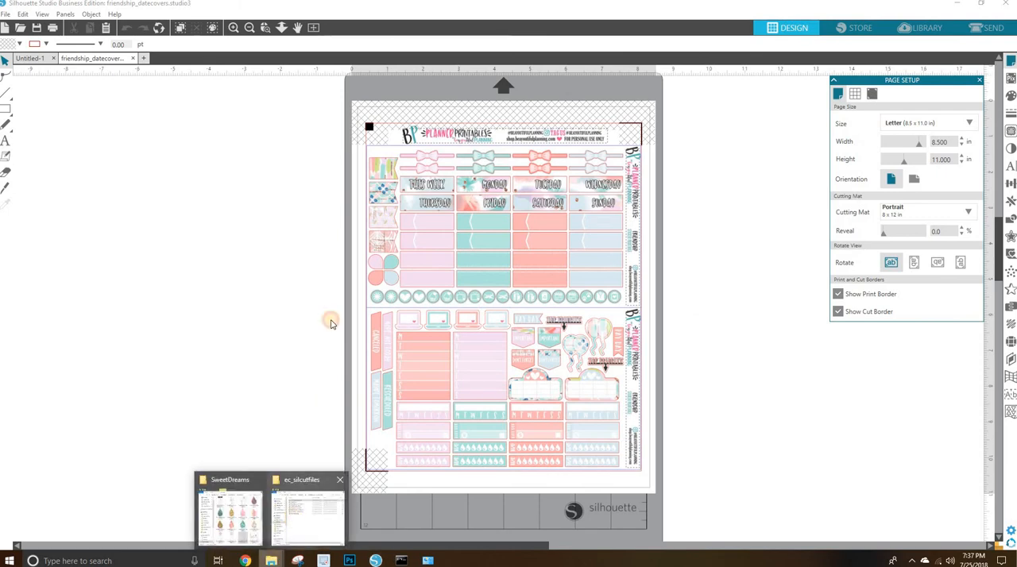
pyautogui.click(300, 501)
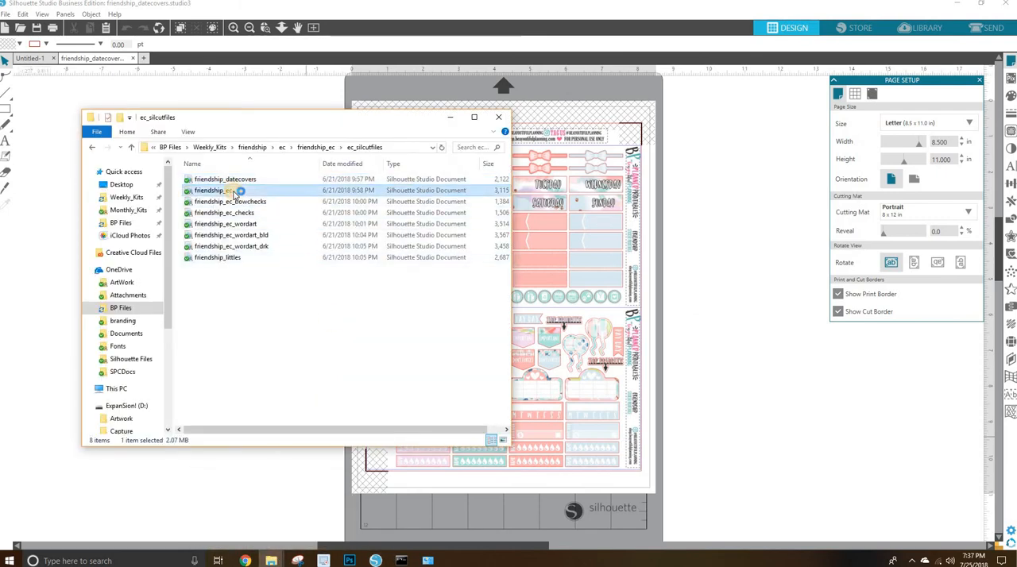
pyautogui.doubleClick(235, 193)
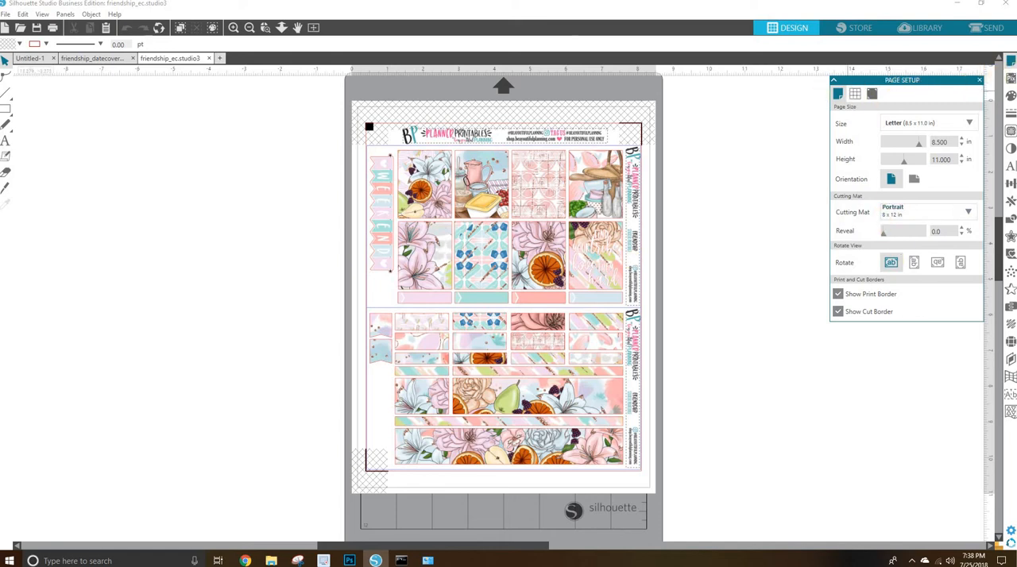
# Set the cutting mat of the friendship_ec page to CAMEO 12 x 12 in.
pyautogui.click(1013, 63)
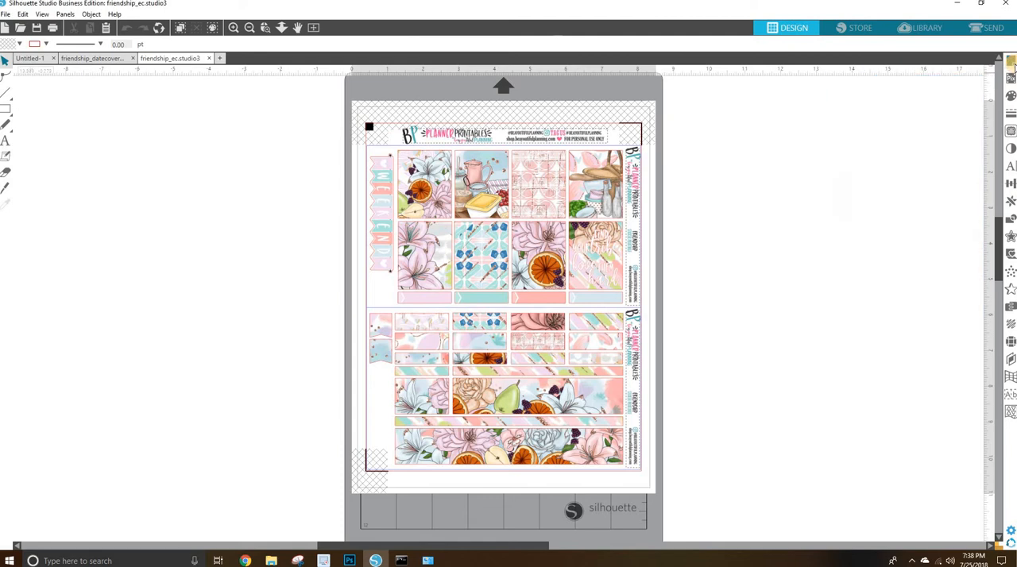
pyautogui.click(1007, 62)
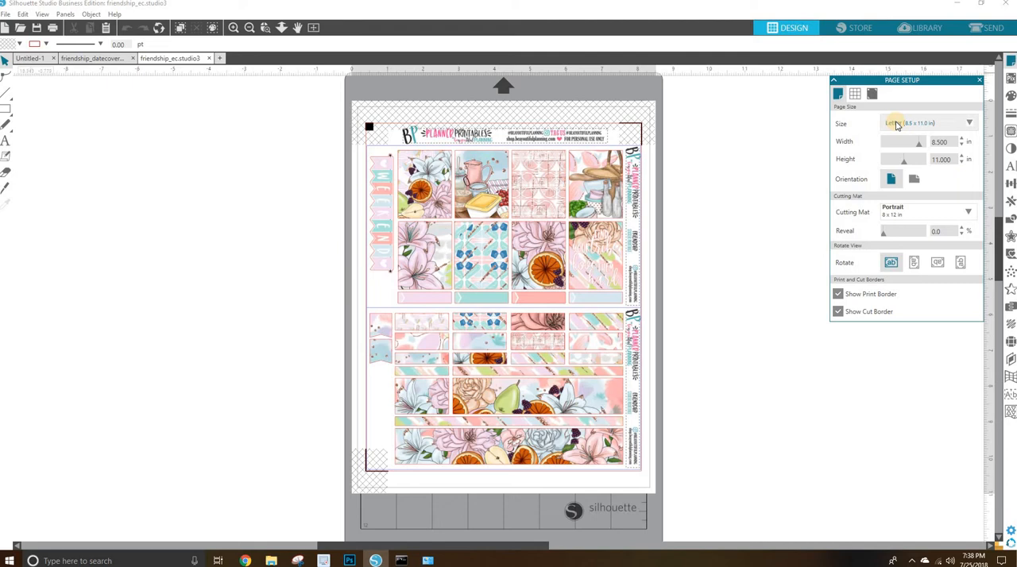
pyautogui.click(904, 213)
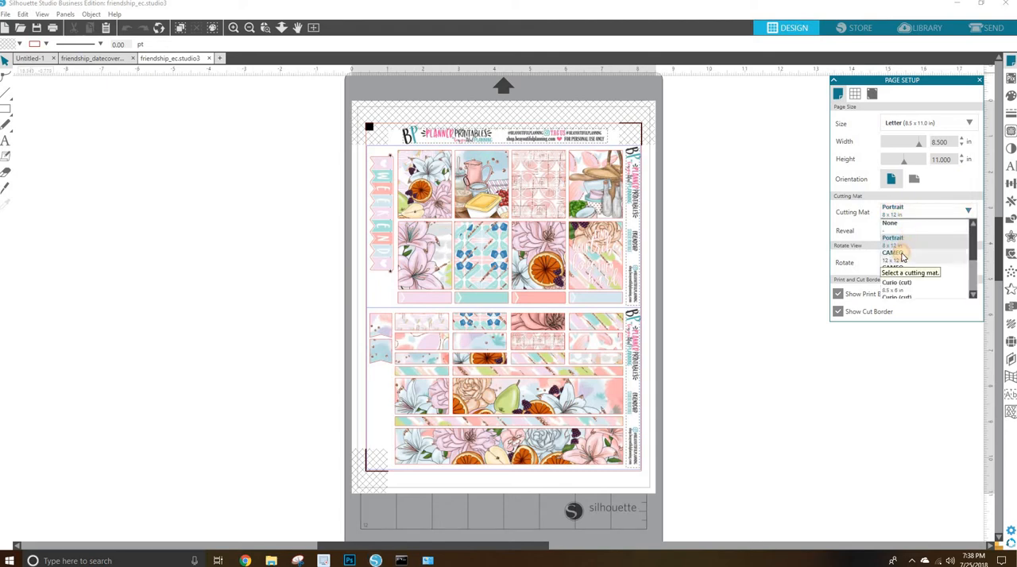
pyautogui.click(900, 255)
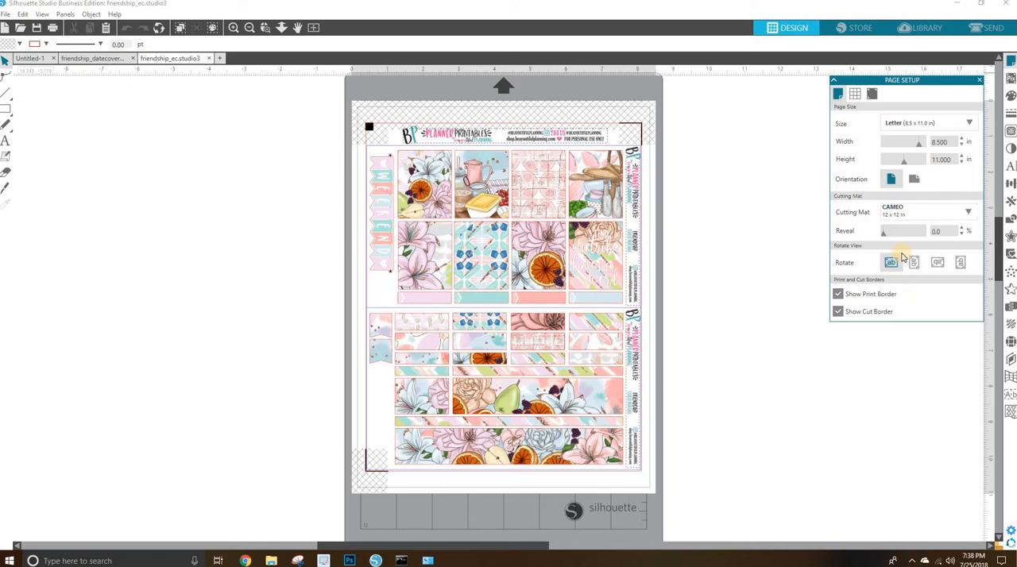
pyautogui.click(922, 208)
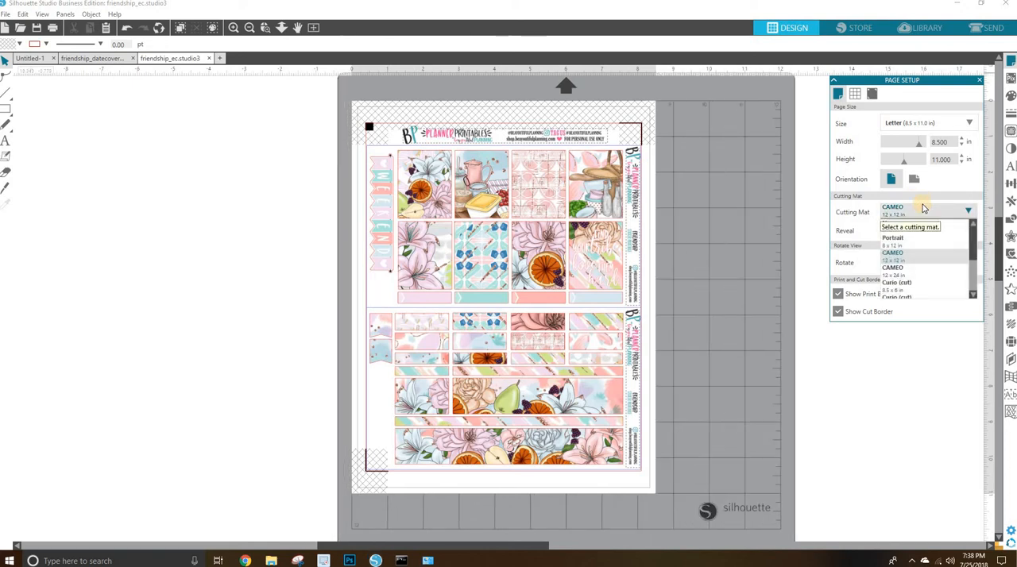
pyautogui.click(915, 259)
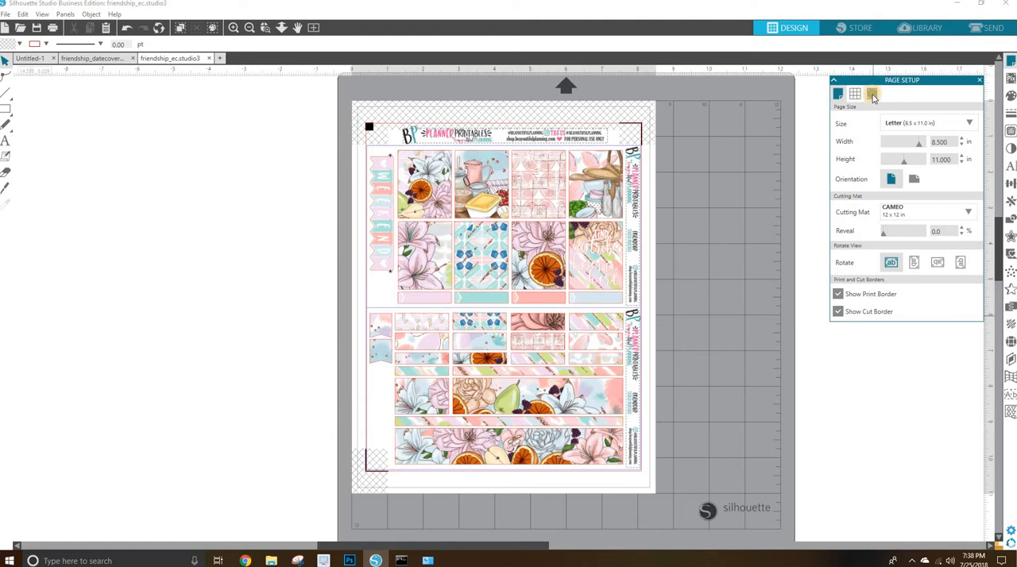
# Check the registration mark style options for the page, keep Type 1 and close the page setup.
pyautogui.click(872, 96)
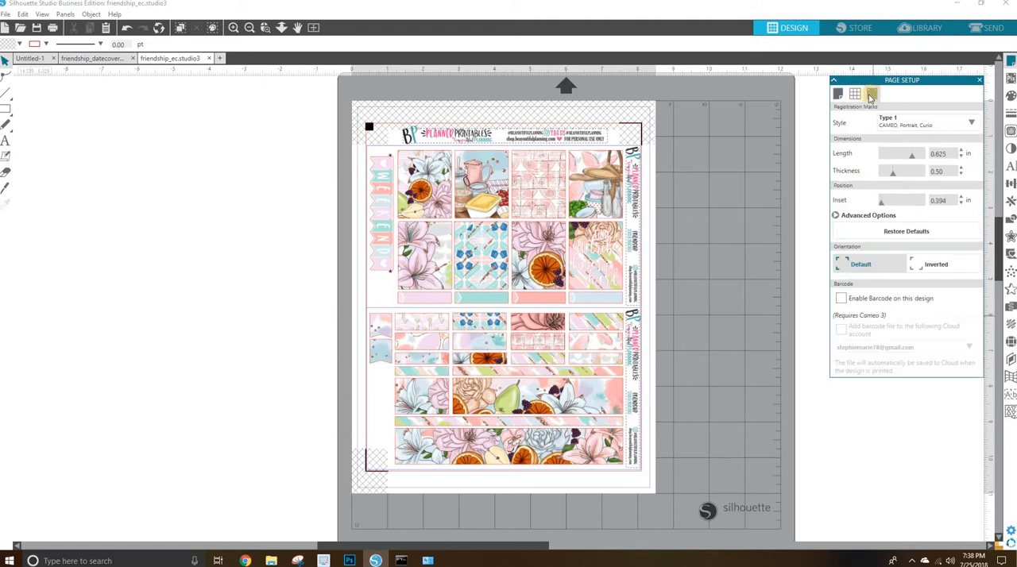
pyautogui.click(912, 125)
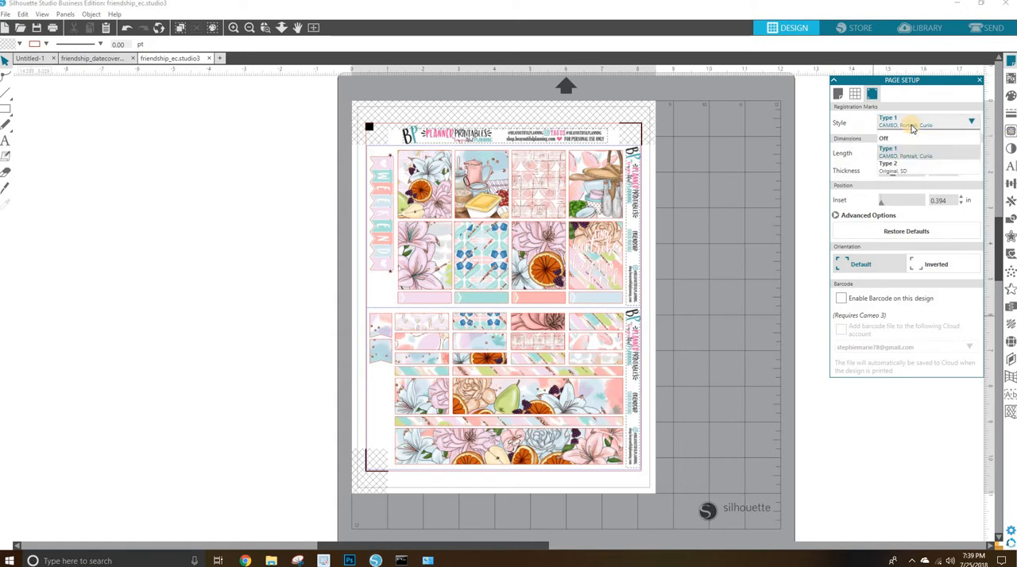
pyautogui.click(776, 118)
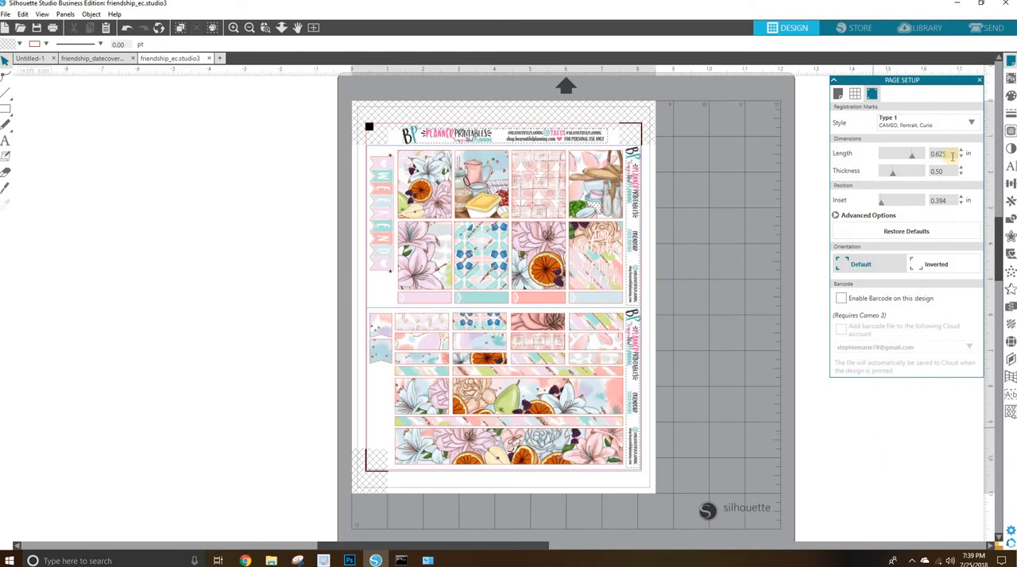
pyautogui.click(982, 82)
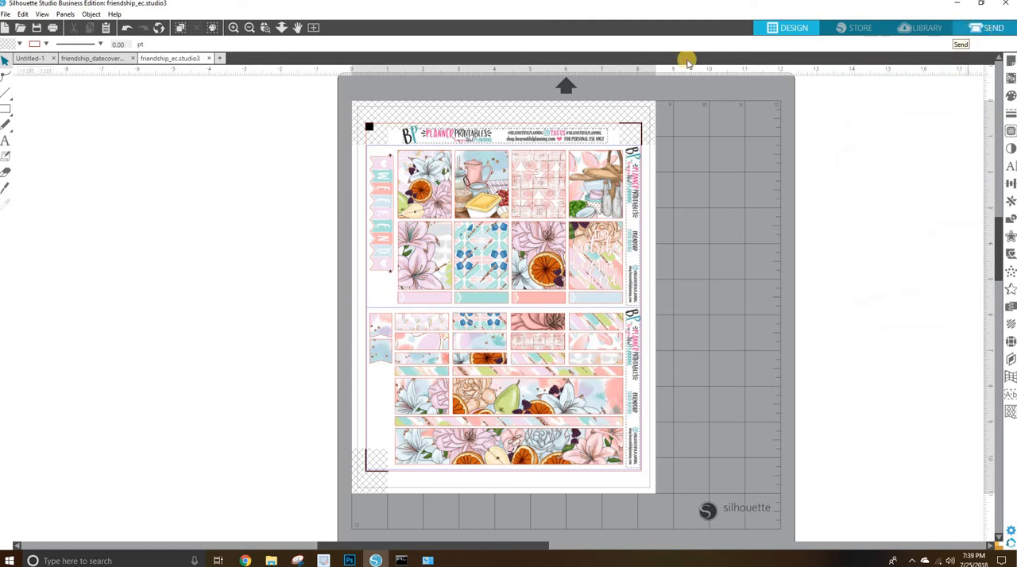
# Prepare the sheet for sending with actions by line and choose AutoBlade as the tool for the No Color line.
pyautogui.click(994, 29)
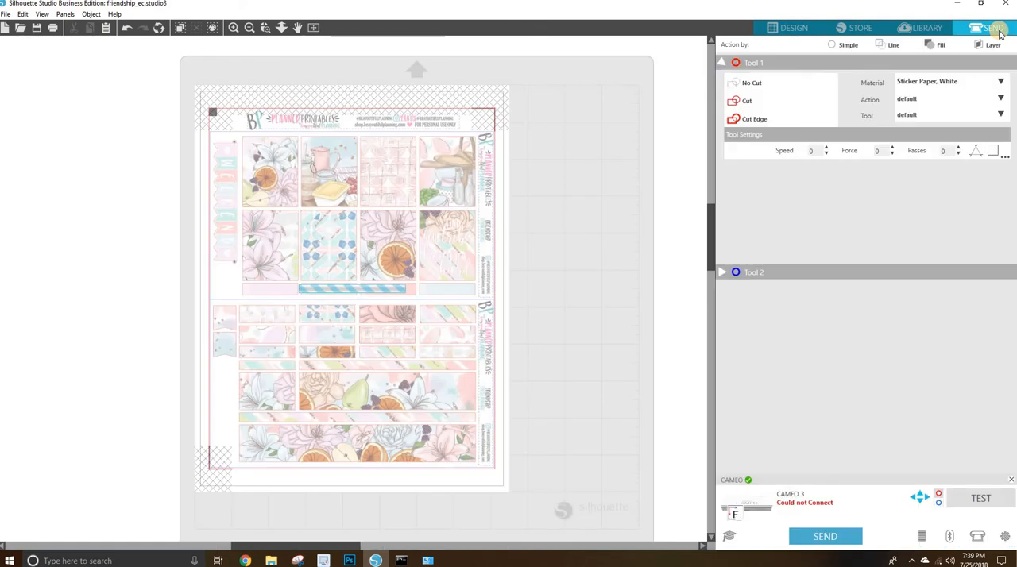
pyautogui.click(893, 45)
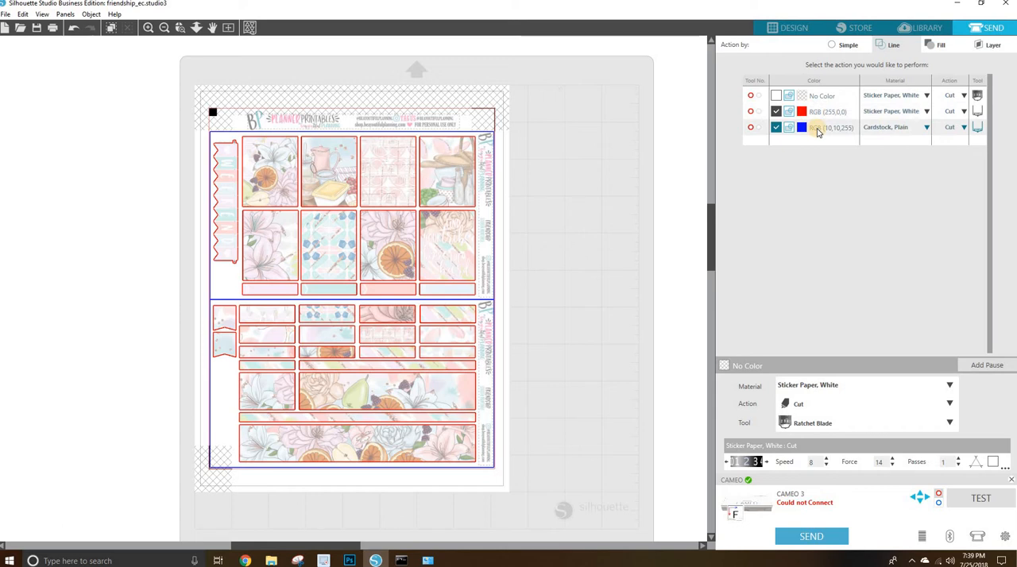
pyautogui.click(831, 429)
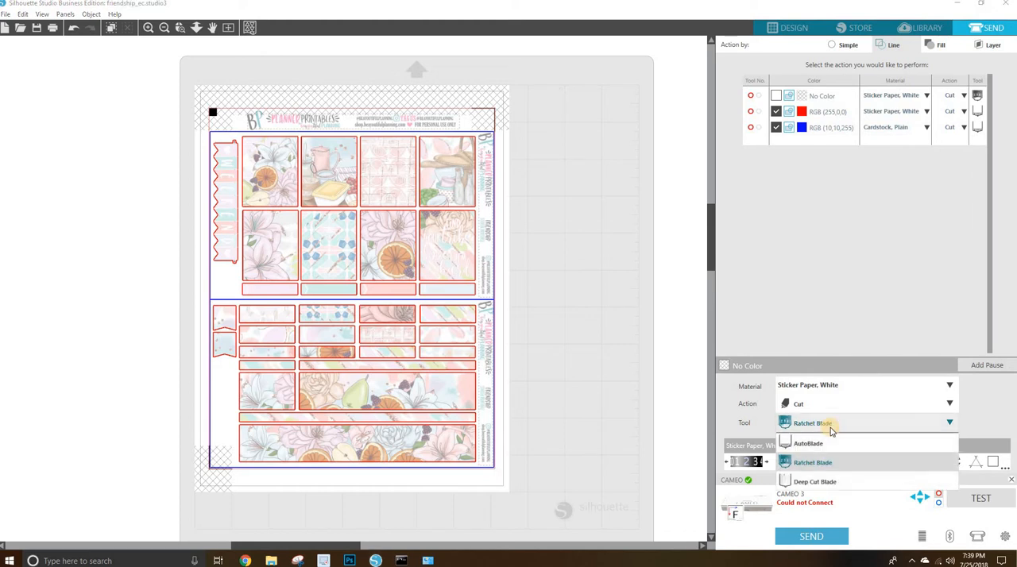
pyautogui.click(823, 445)
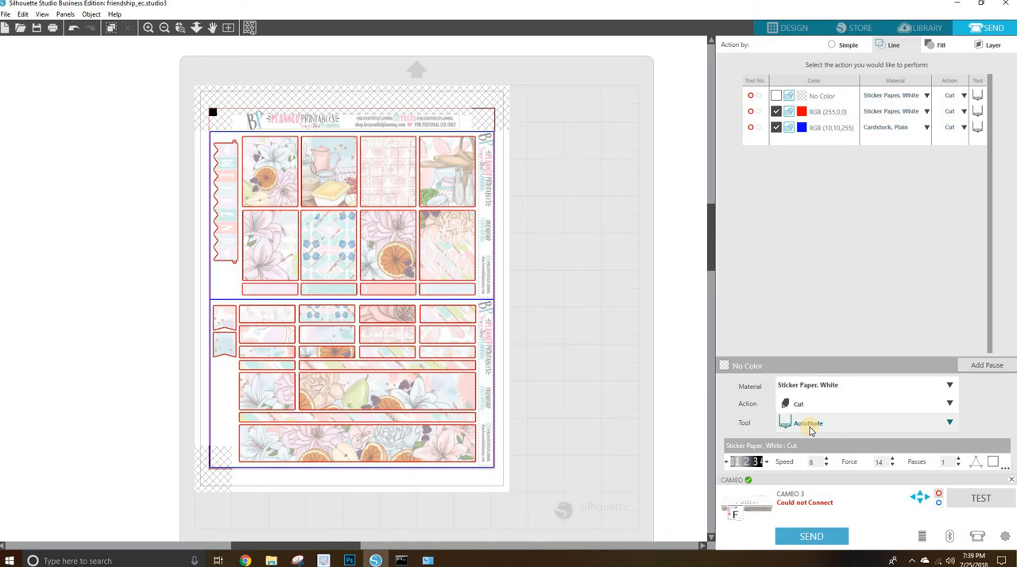
pyautogui.click(810, 429)
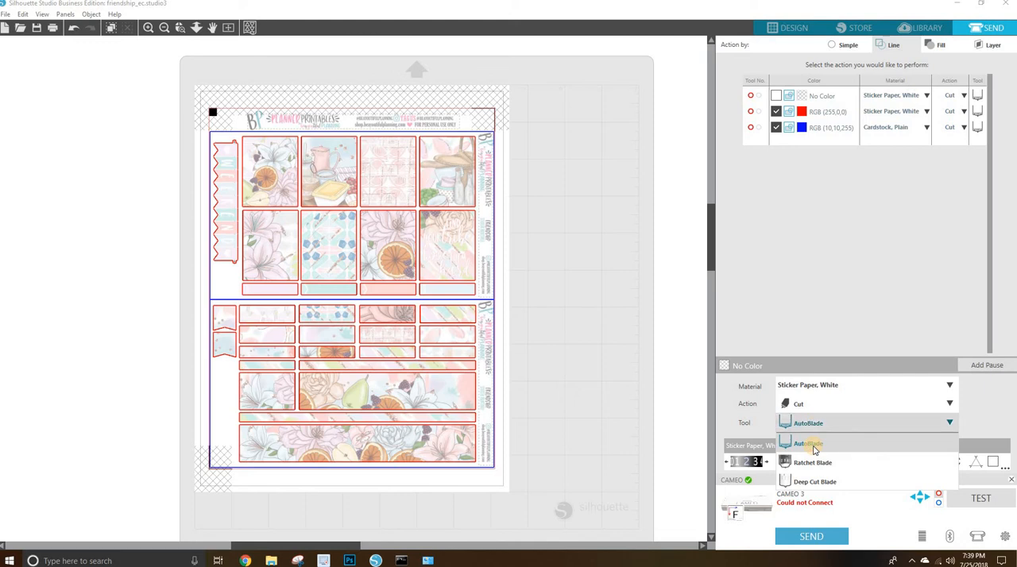
pyautogui.click(813, 422)
pyautogui.click(816, 423)
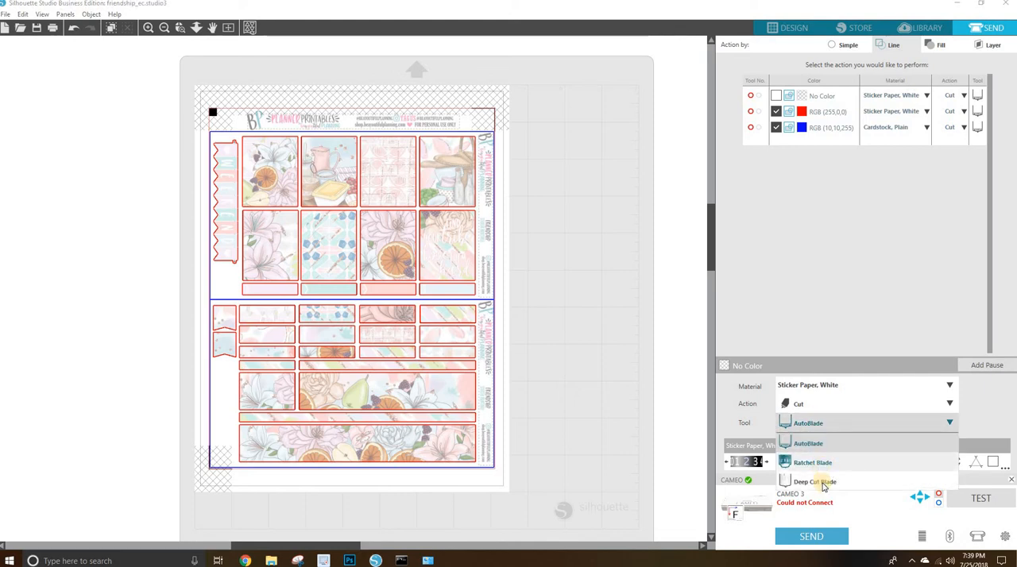
pyautogui.click(816, 449)
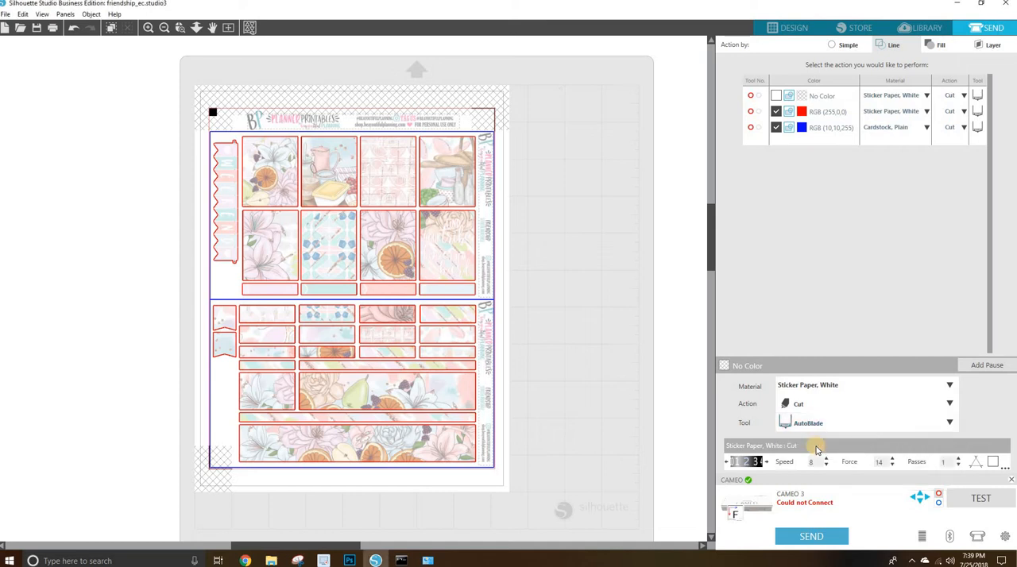
# Compare the material and cut settings of the red RGB (255,0,0) and blue RGB (10,10,255) lines.
pyautogui.click(818, 129)
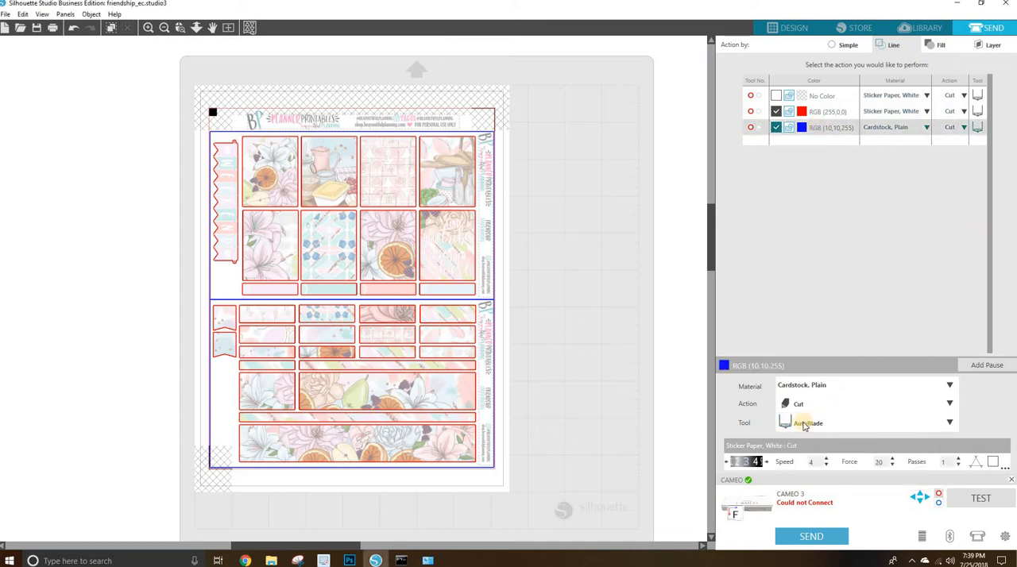
pyautogui.click(807, 116)
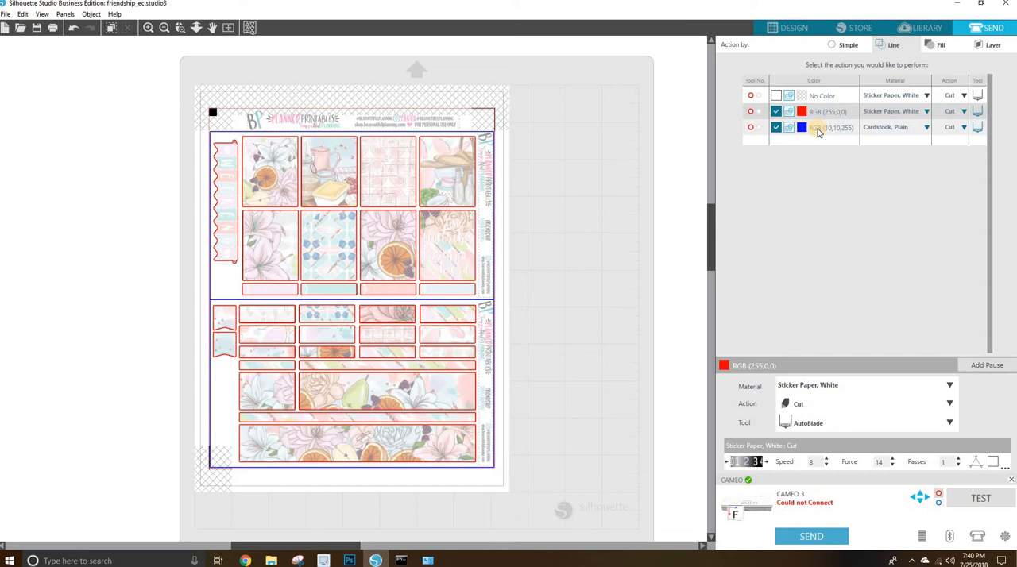
pyautogui.click(890, 111)
pyautogui.click(822, 115)
pyautogui.click(834, 136)
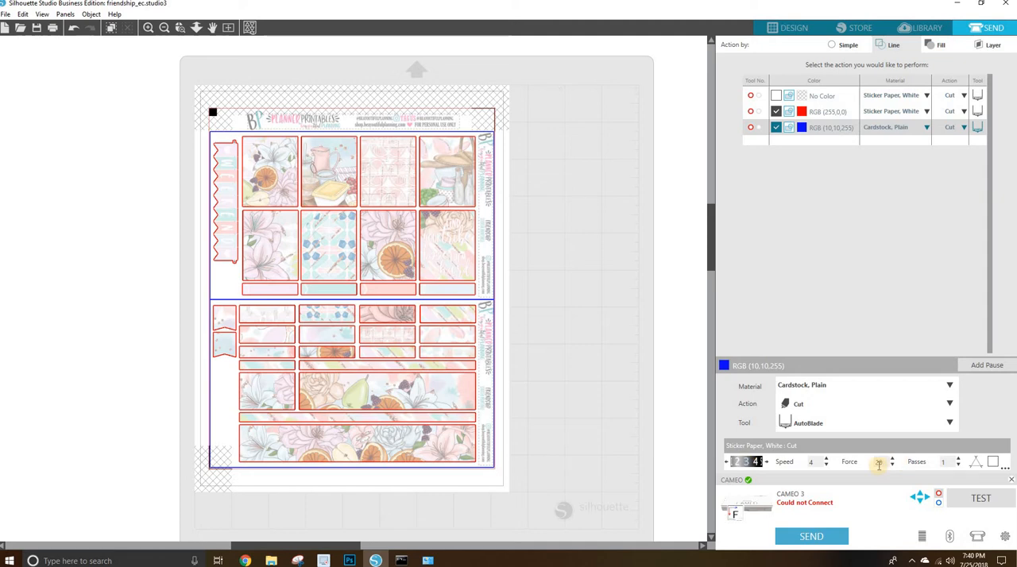
# Set the red RGB (255,0,0) line's cut force to 8 and its speed to 4, keeping Sticker Paper, White as material.
pyautogui.click(896, 111)
pyautogui.click(896, 112)
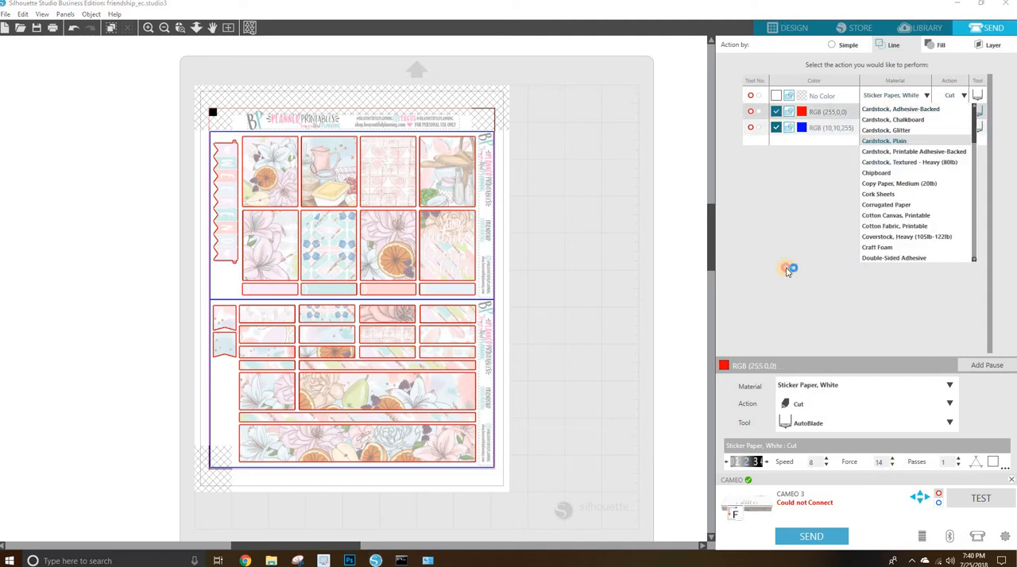
pyautogui.click(846, 268)
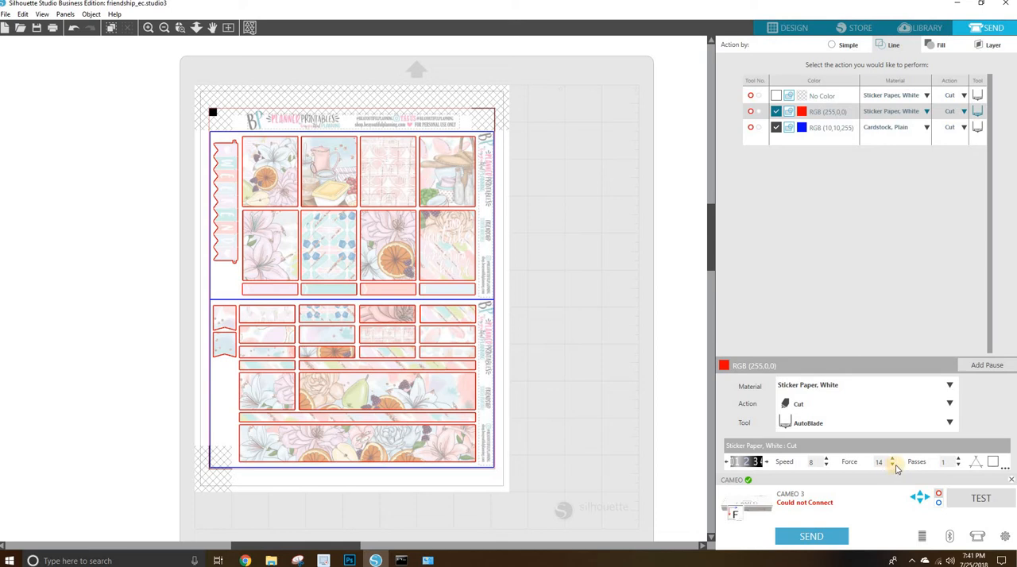
pyautogui.click(892, 467)
pyautogui.click(892, 467)
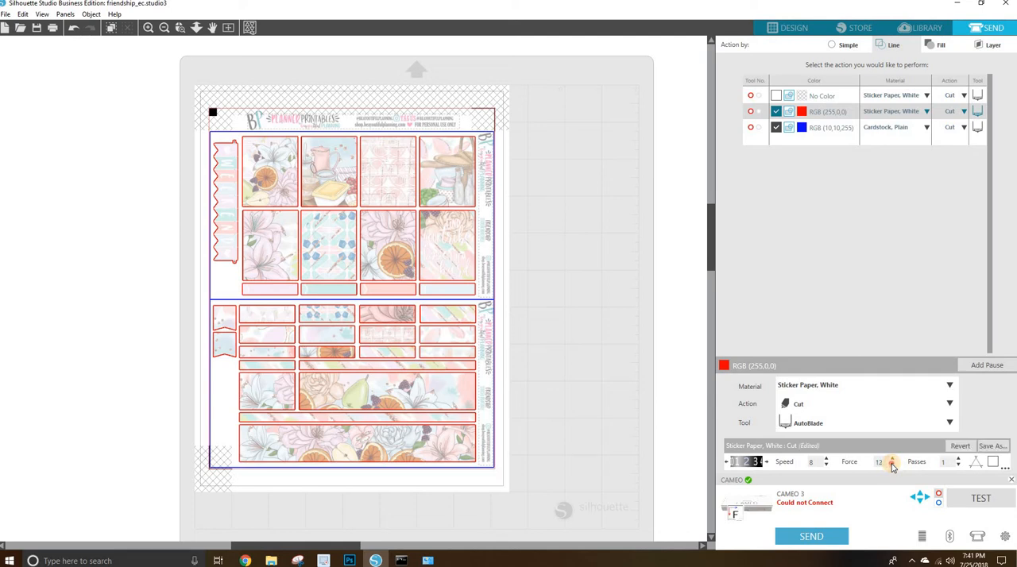
pyautogui.click(893, 467)
pyautogui.click(892, 466)
pyautogui.click(892, 466)
pyautogui.click(828, 466)
pyautogui.click(828, 466)
pyautogui.click(828, 466)
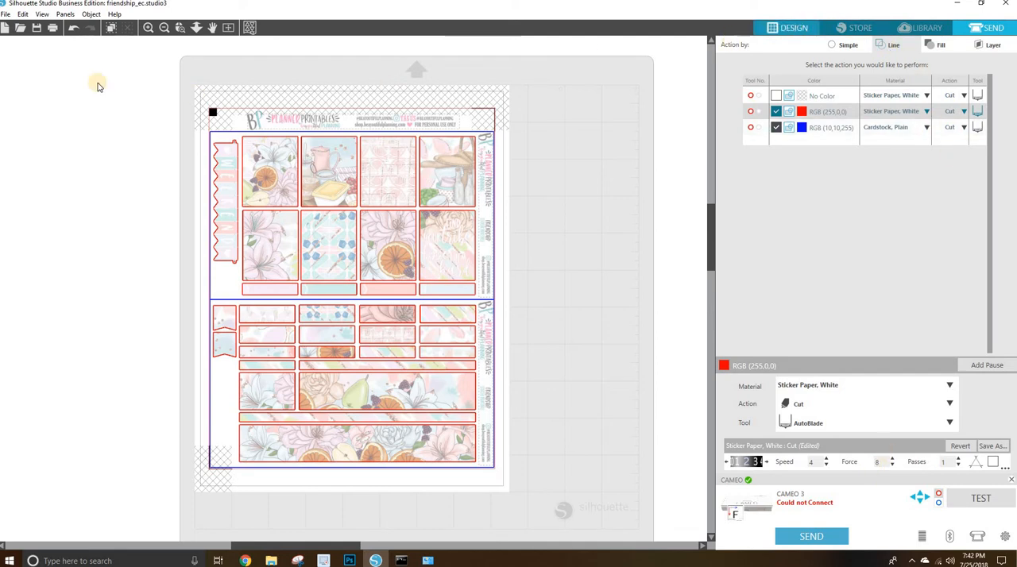
# Start printing the sticker sheet, choose the HP OfficeJet Pro 8210 as printer and open its preferences.
pyautogui.click(10, 15)
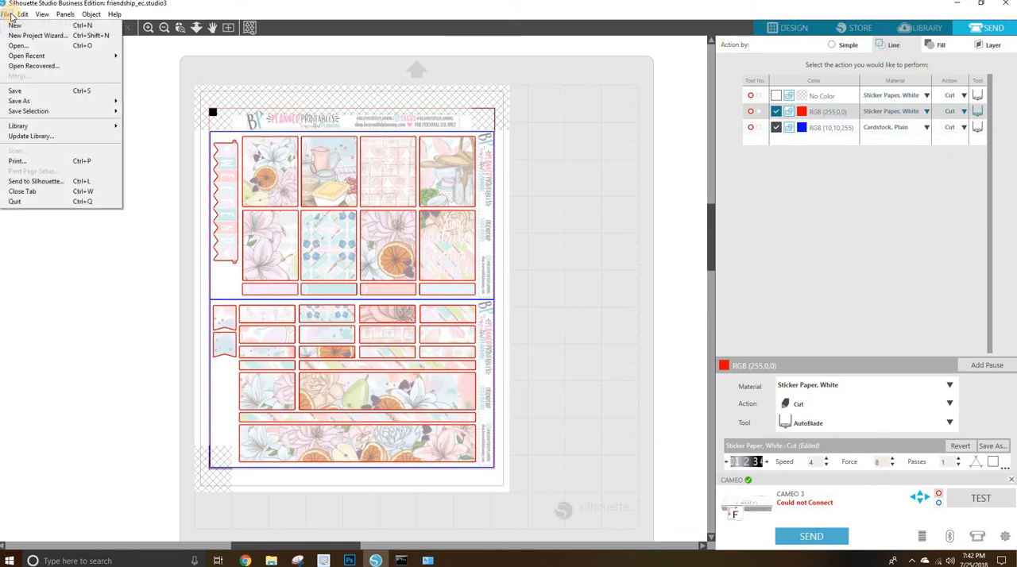
pyautogui.click(61, 162)
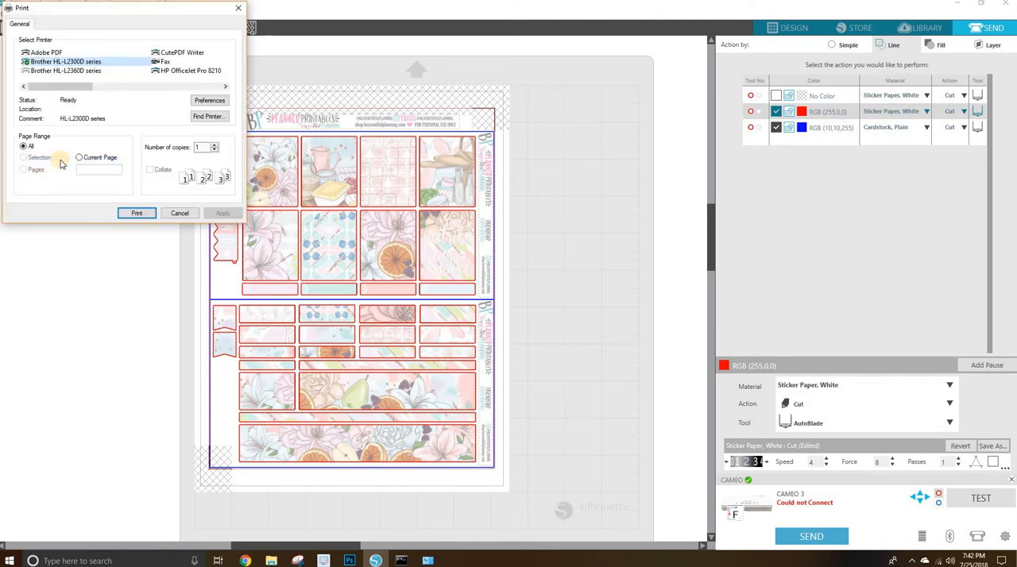
pyautogui.click(170, 72)
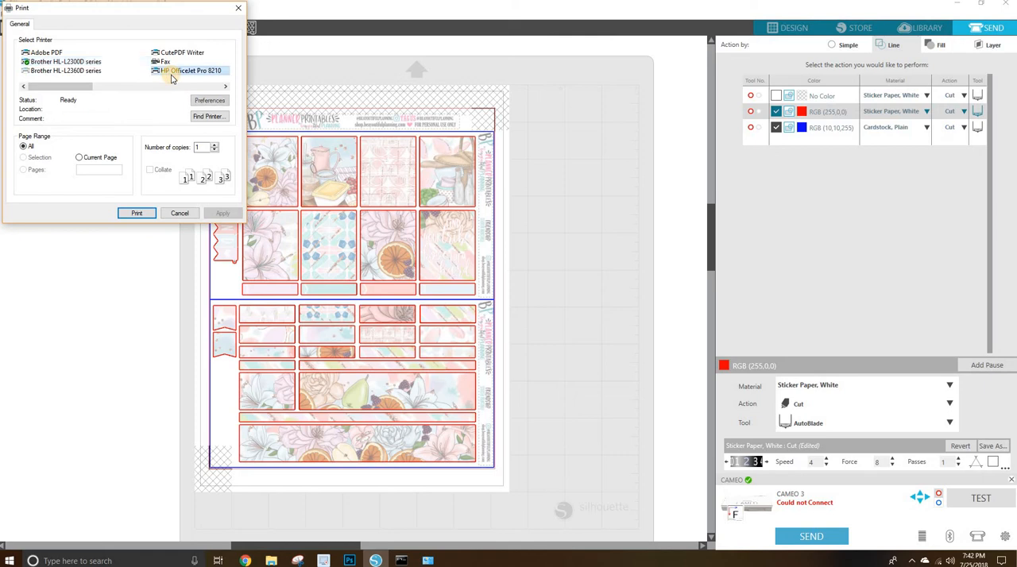
pyautogui.click(211, 101)
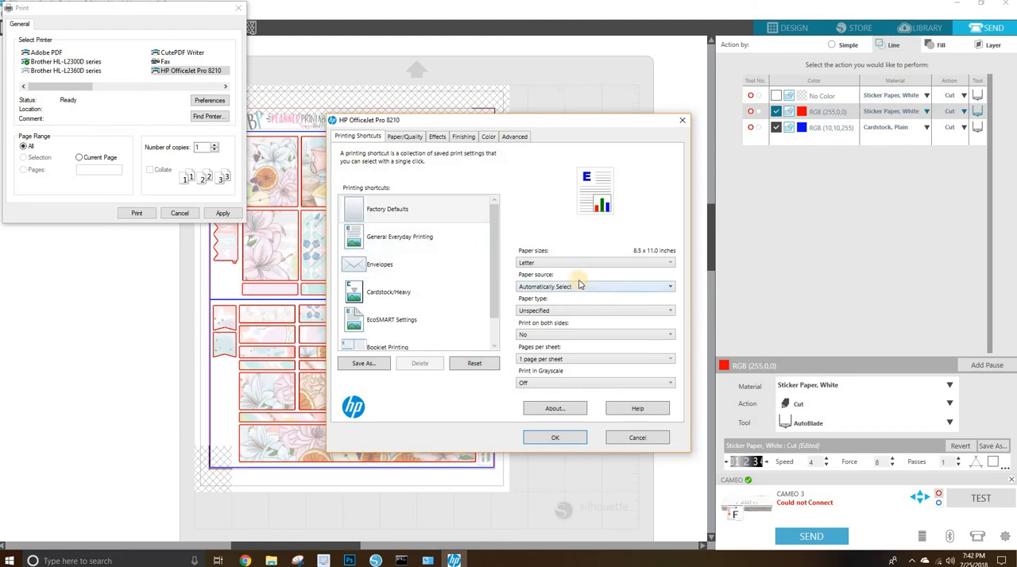
# Set the printer's paper source to Tray 1 and the paper type to HP Advanced Photo Papers.
pyautogui.click(582, 287)
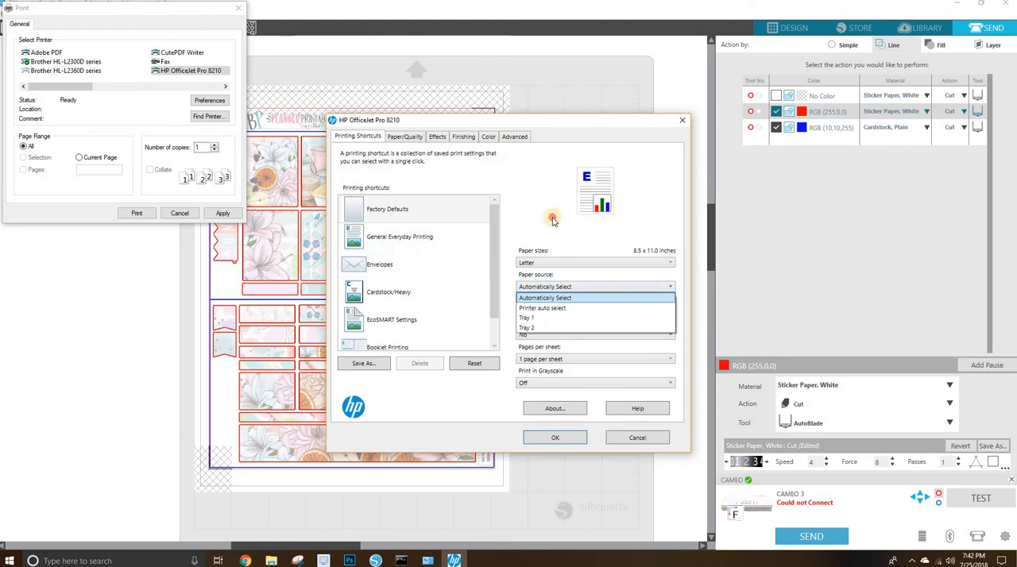
pyautogui.click(566, 272)
pyautogui.click(577, 287)
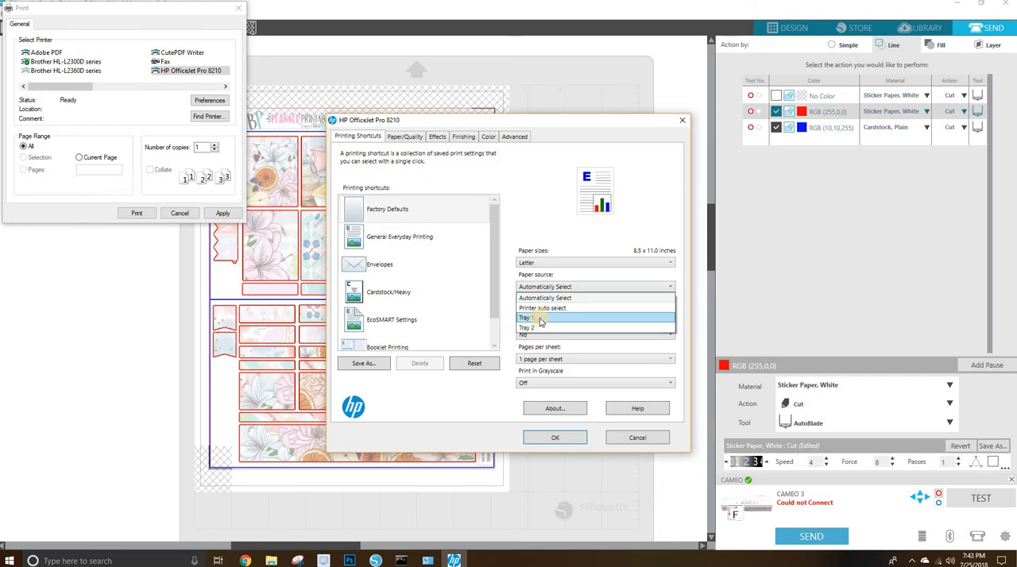
pyautogui.click(540, 318)
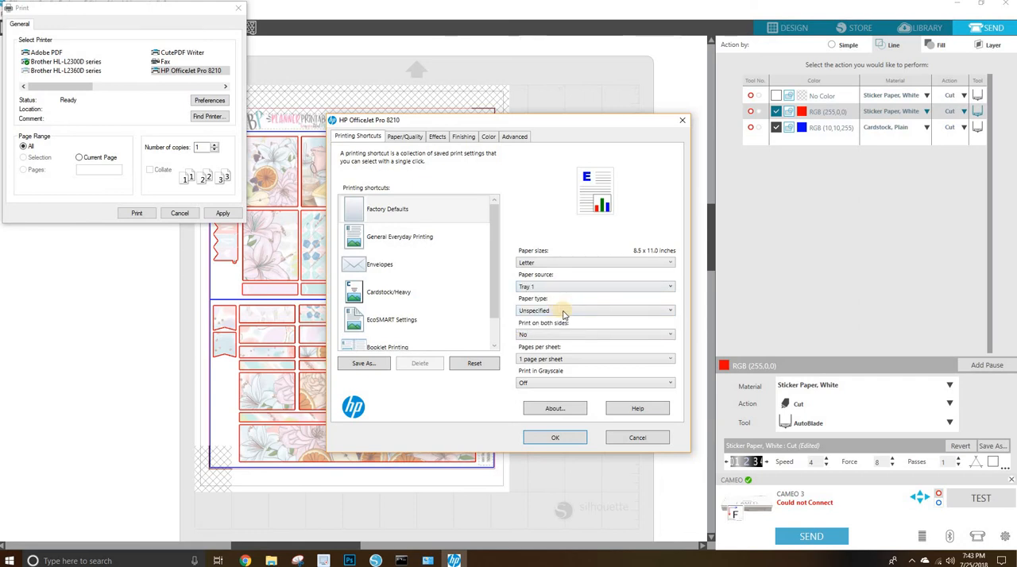
pyautogui.click(563, 312)
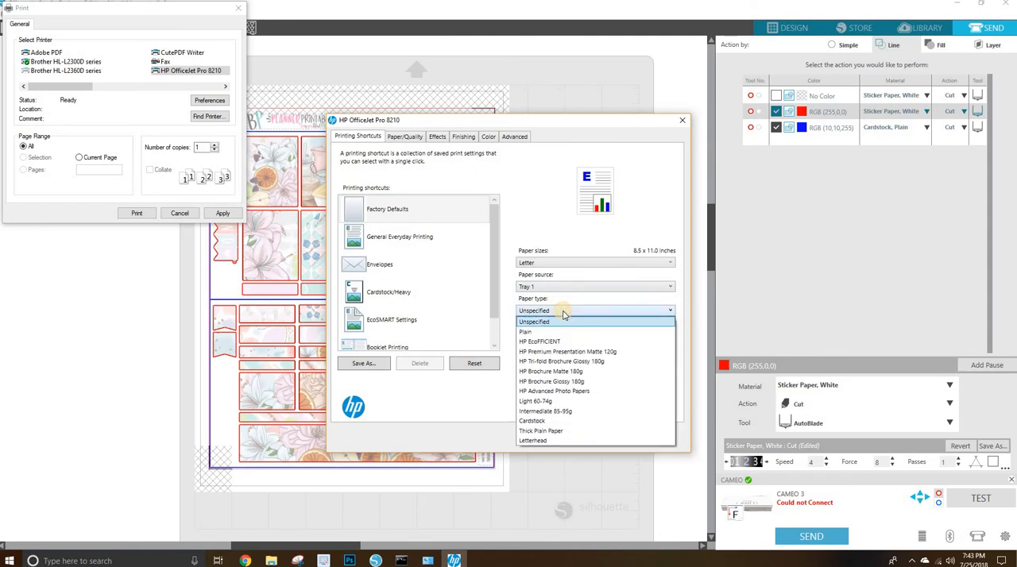
pyautogui.click(575, 395)
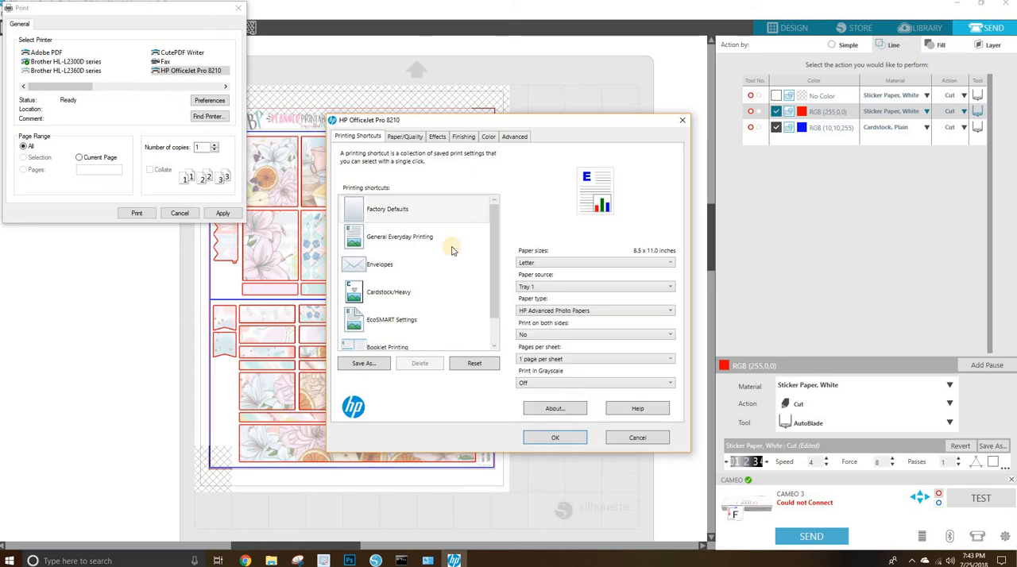
# Set the print quality to Maximum dpi.
pyautogui.click(403, 138)
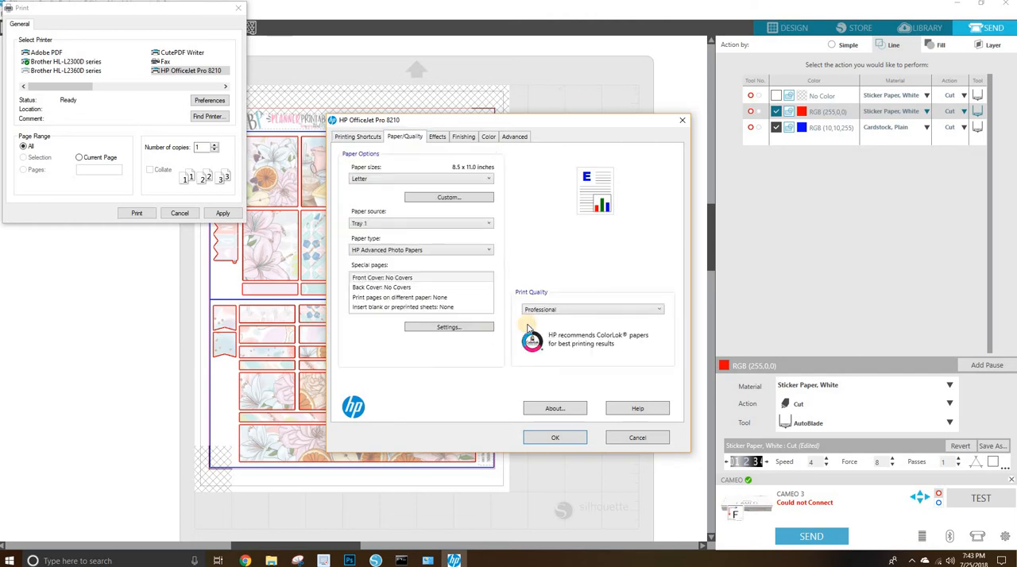
pyautogui.click(575, 309)
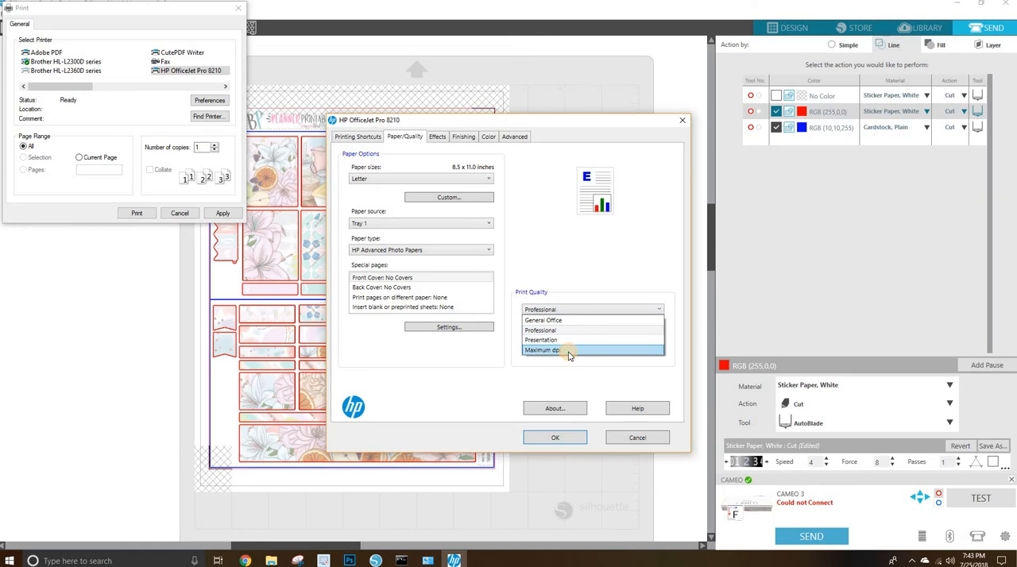
pyautogui.click(569, 350)
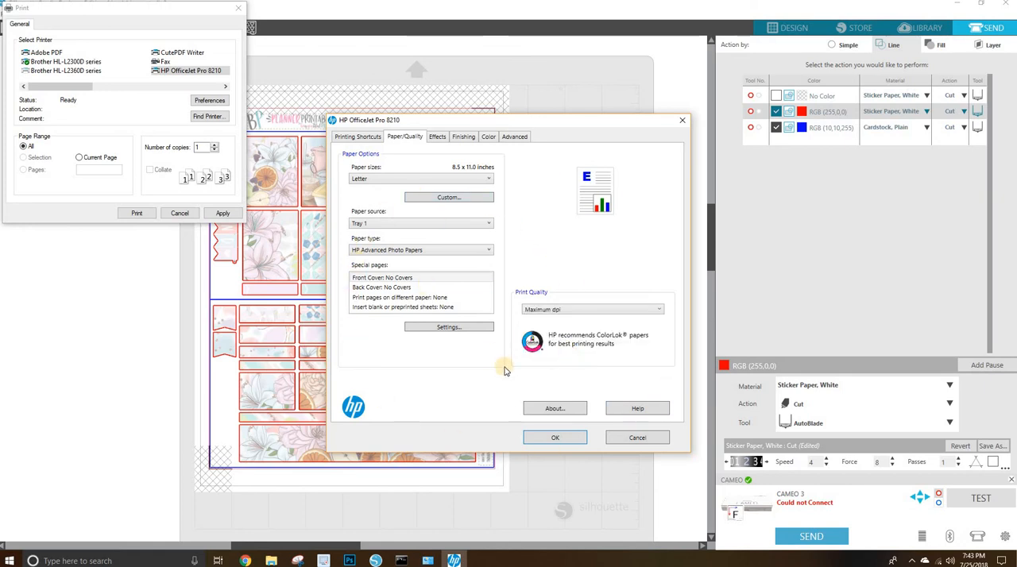
# Review the effects, finishing, color and advanced print options, apply the printer preferences and cancel the print dialog.
pyautogui.click(438, 137)
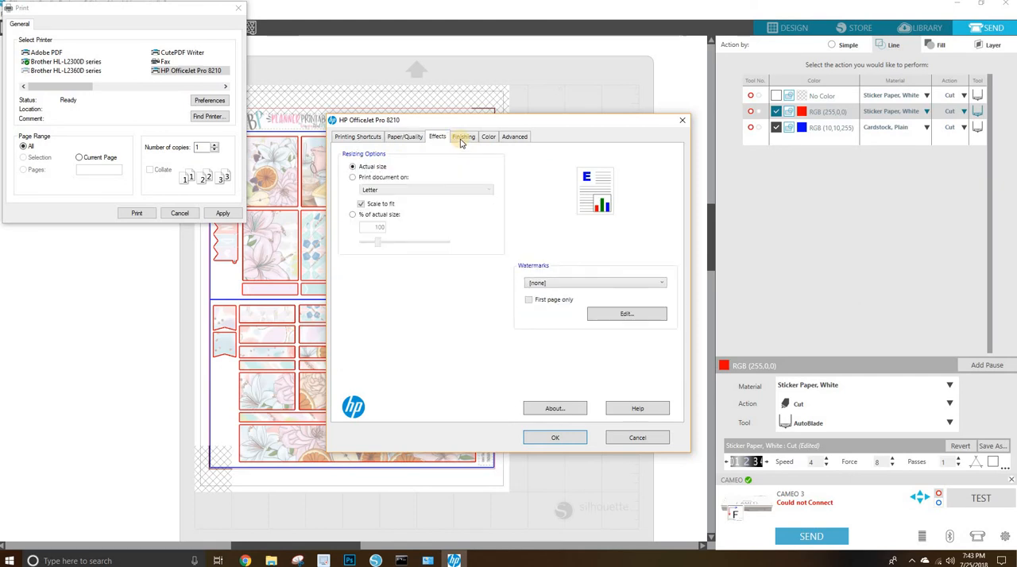
pyautogui.click(462, 139)
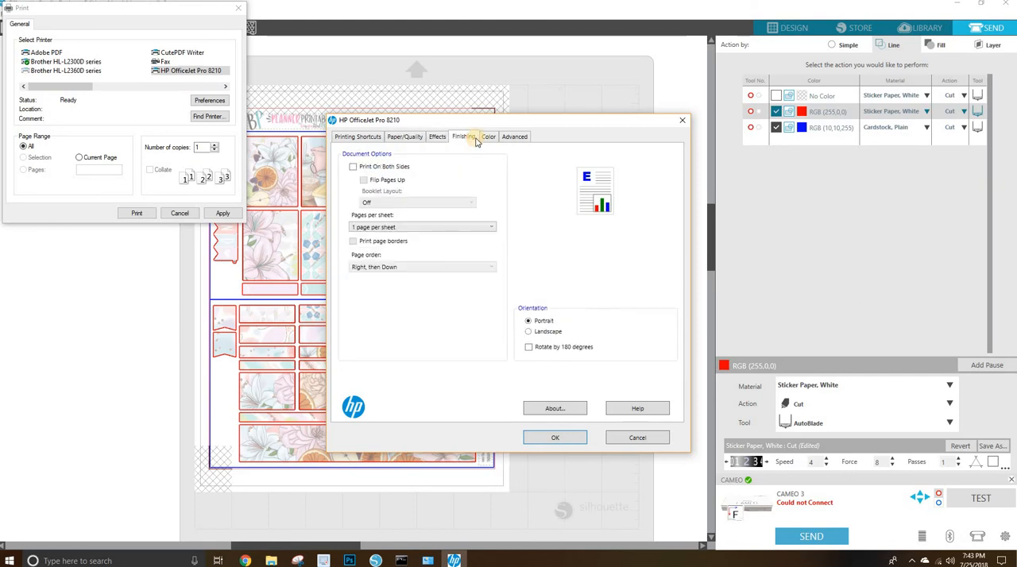
pyautogui.click(487, 137)
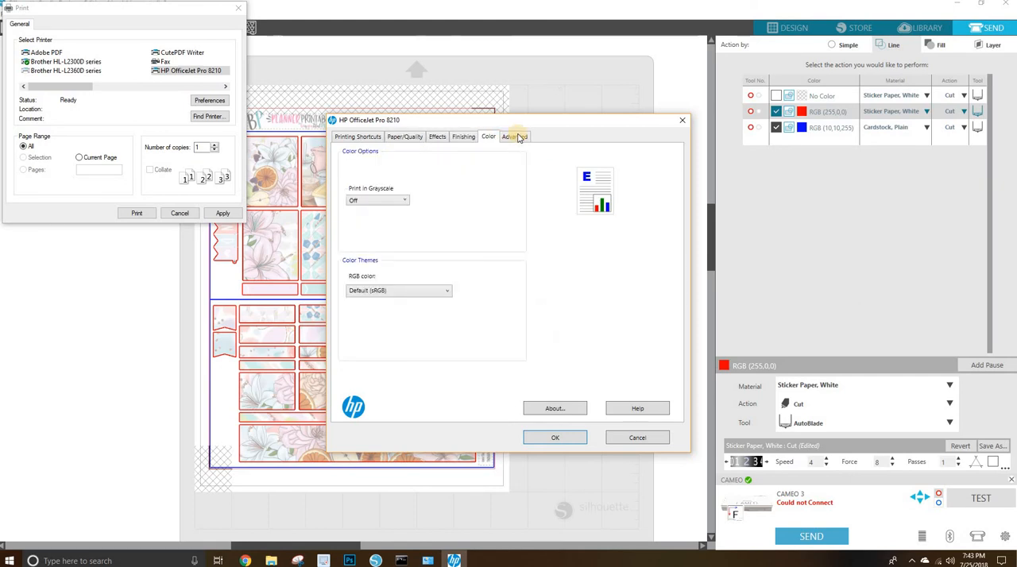
pyautogui.click(514, 137)
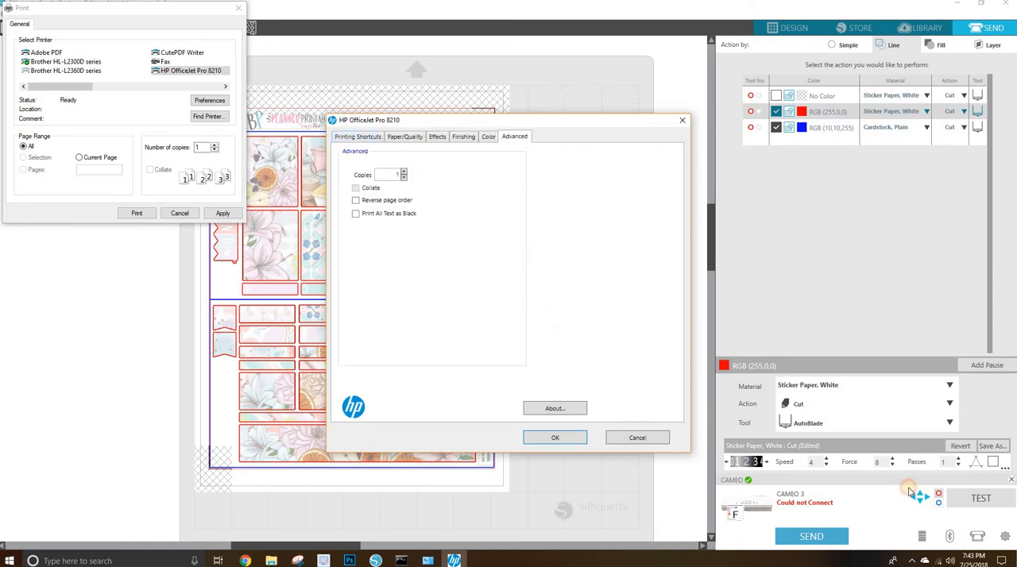
pyautogui.click(350, 137)
pyautogui.click(560, 441)
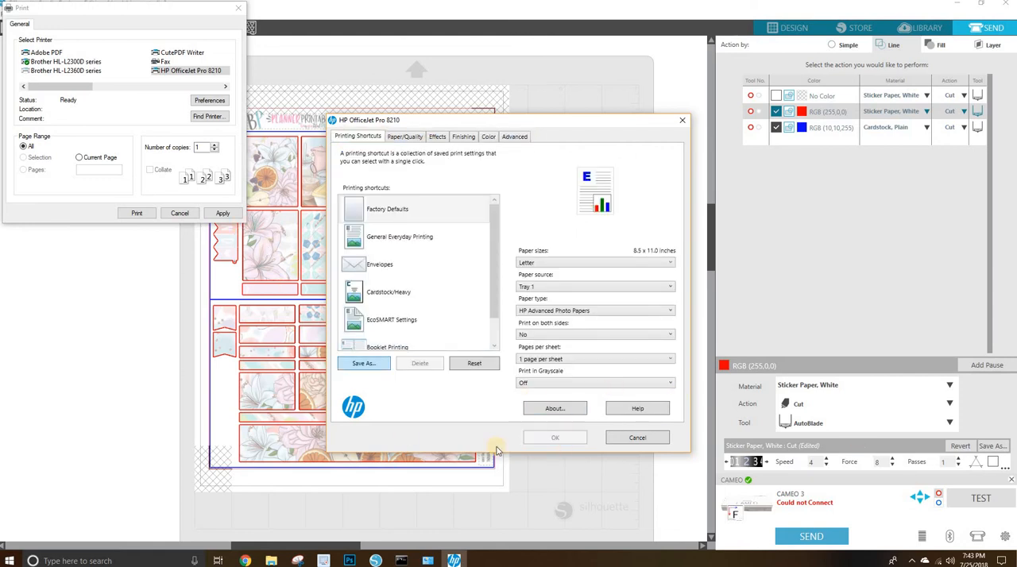
pyautogui.click(224, 214)
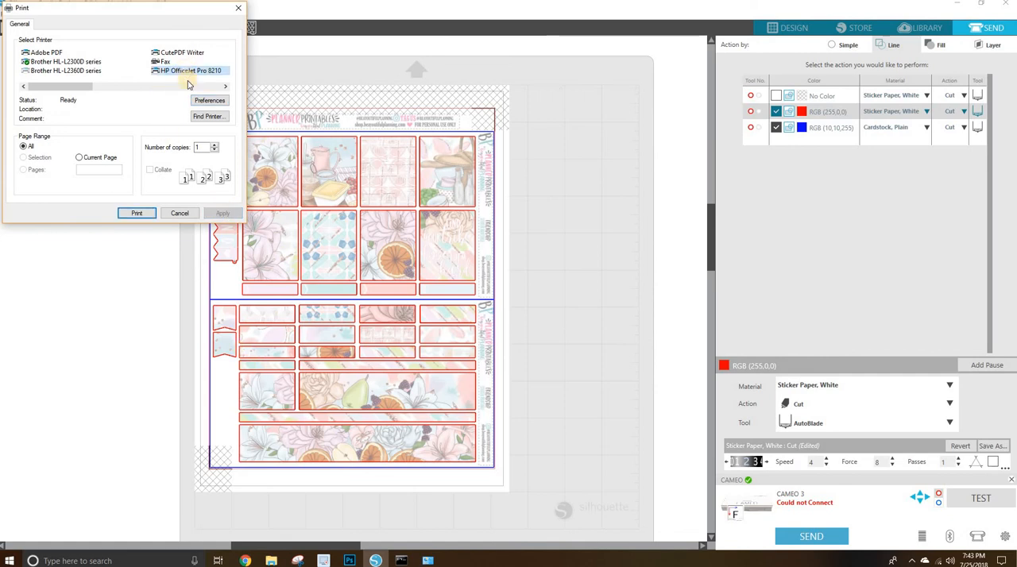
pyautogui.click(178, 213)
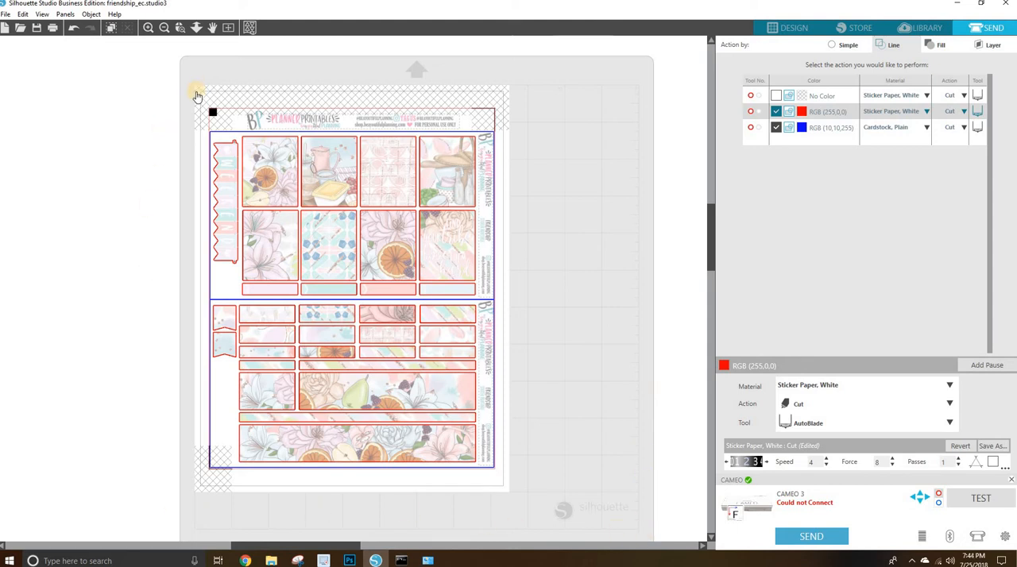
# Return to the design's page setup, try the landscape orientation to inspect the registration marks, and switch back to portrait.
pyautogui.click(797, 28)
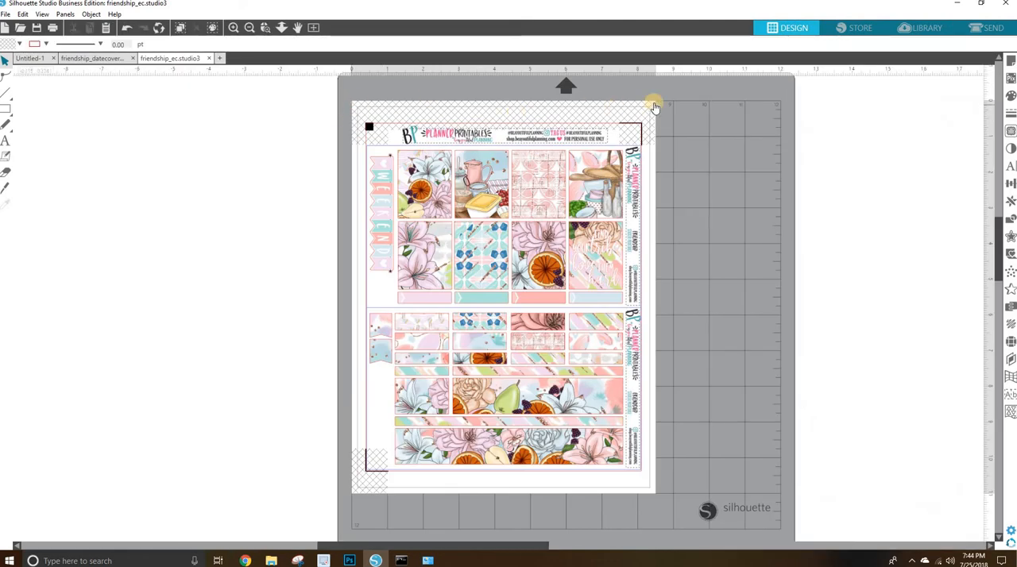
pyautogui.click(1011, 61)
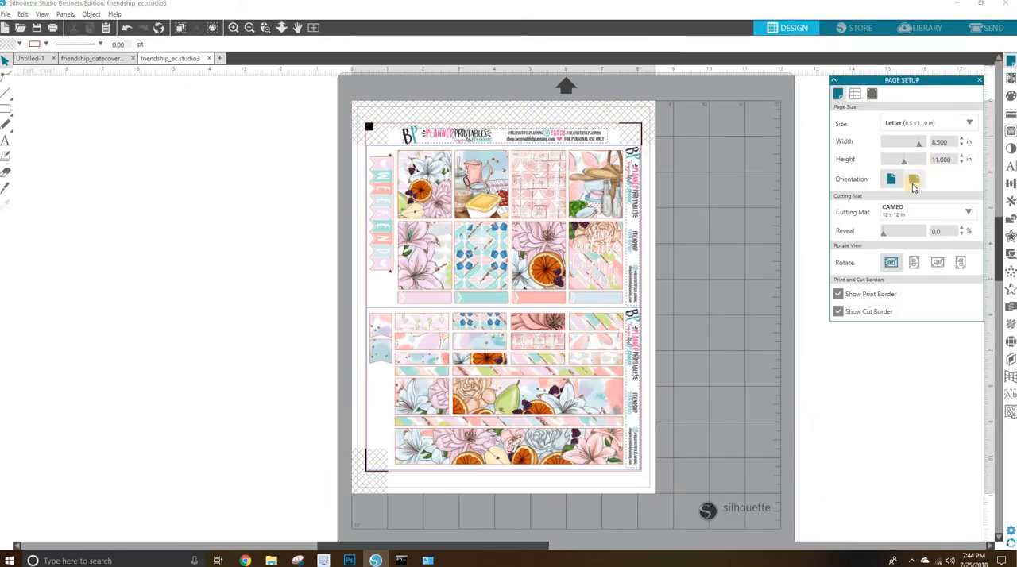
pyautogui.click(912, 181)
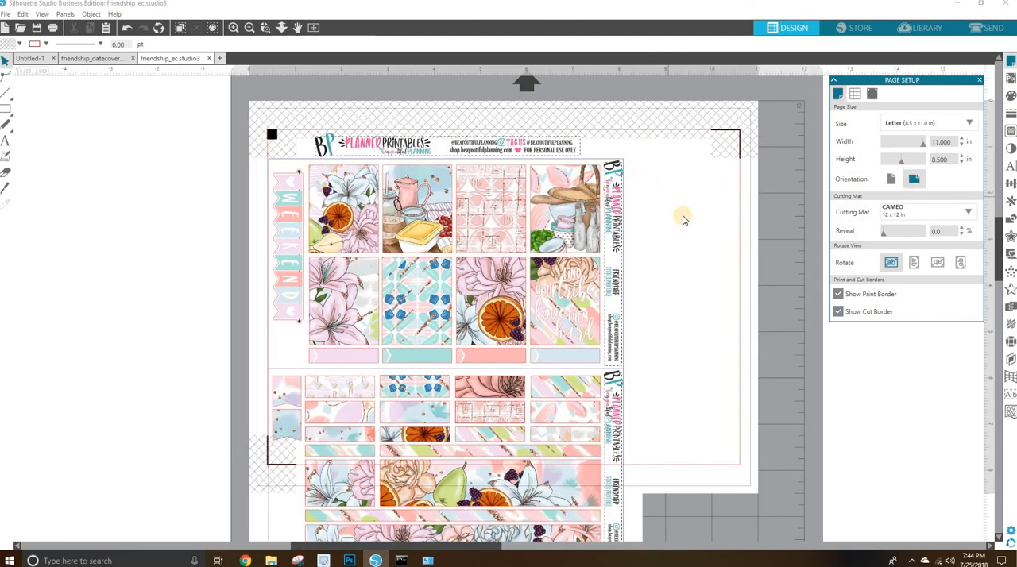
pyautogui.scroll(-3, 682, 216)
pyautogui.scroll(5, 682, 216)
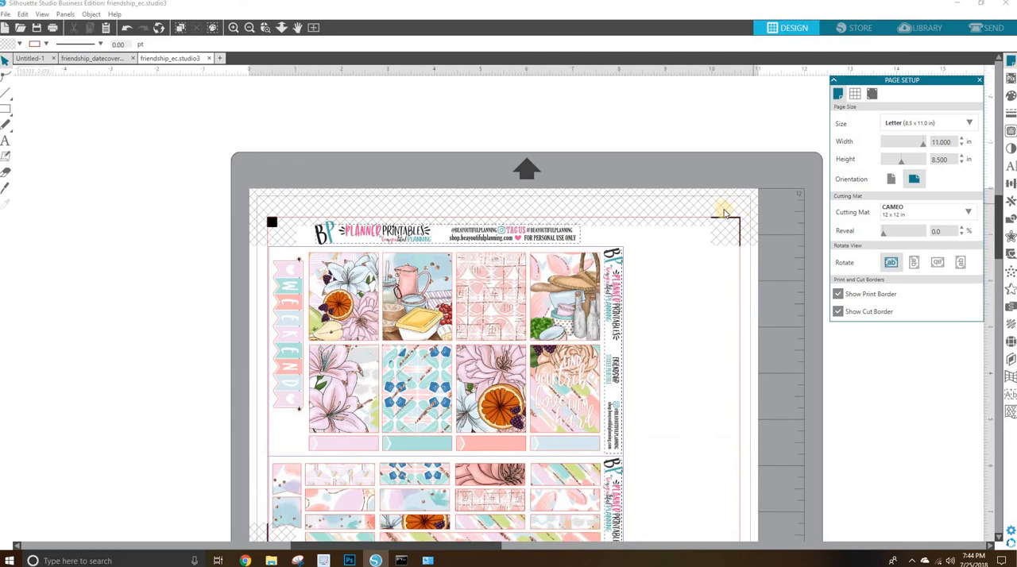
pyautogui.scroll(-6, 718, 226)
pyautogui.scroll(4, 718, 226)
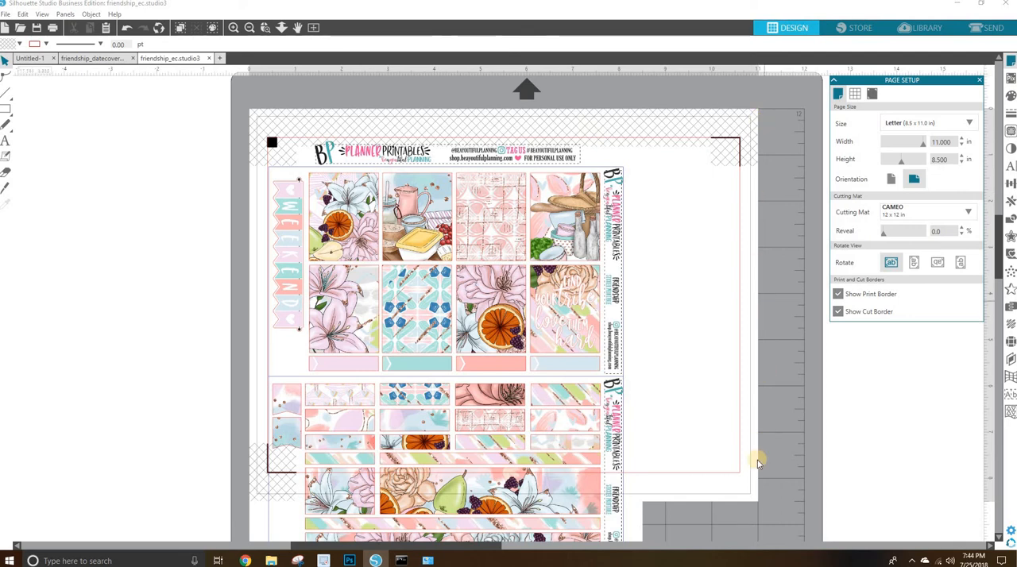
pyautogui.click(893, 177)
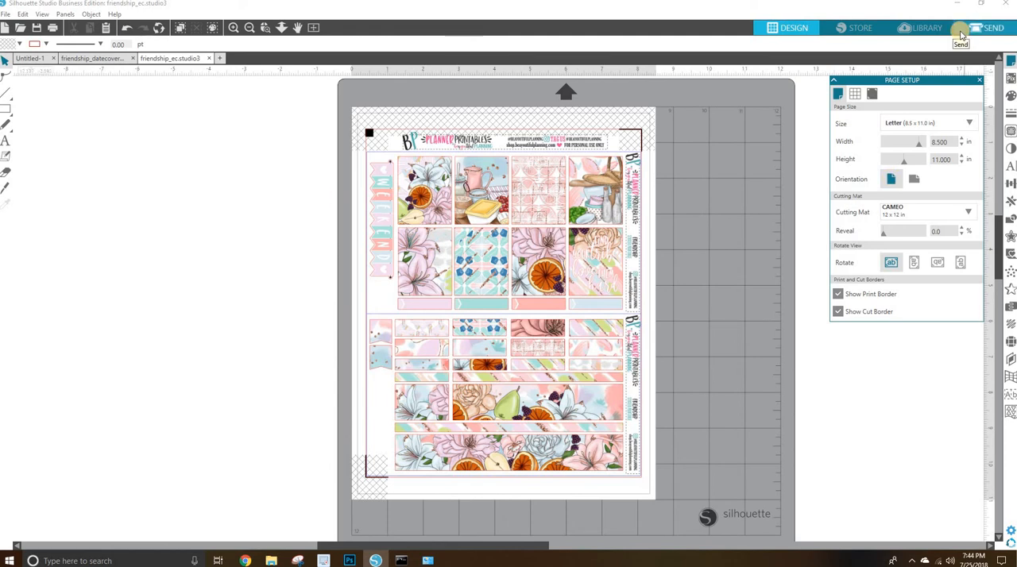
# Switch to the friendship_datecovers document, select the blue RGB (10,10,255) lines by color and delete them.
pyautogui.click(94, 58)
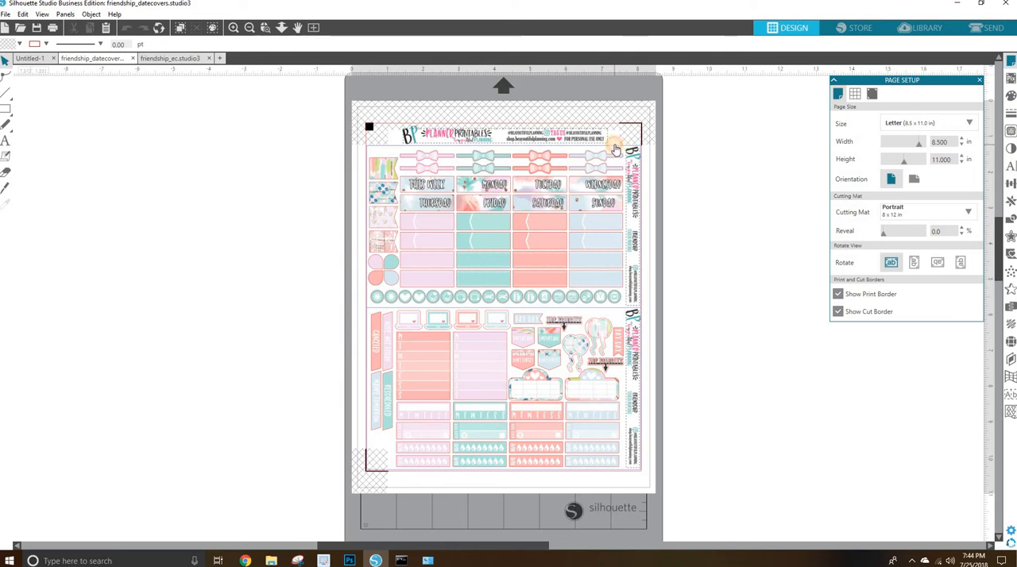
pyautogui.click(616, 149)
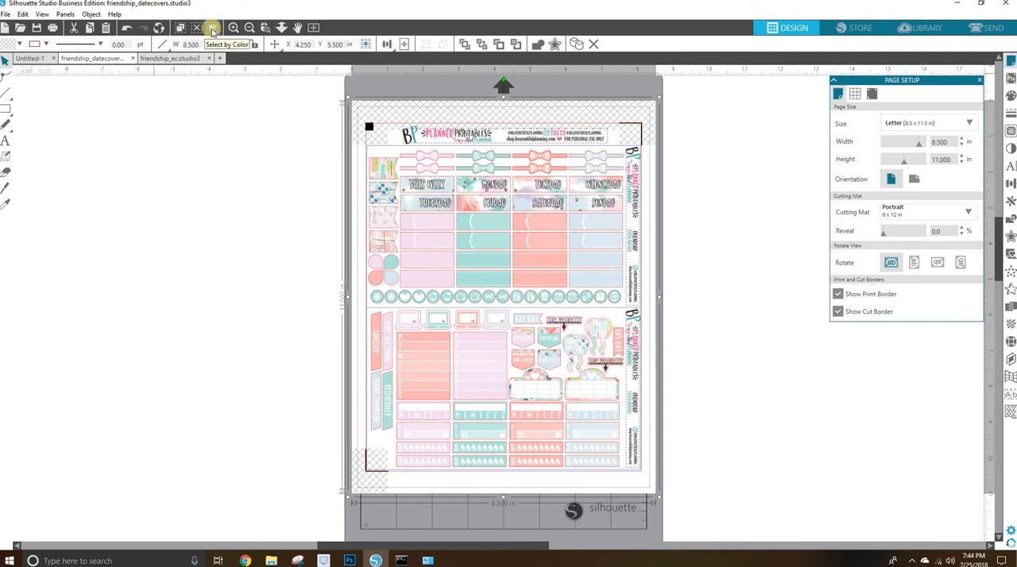
pyautogui.click(212, 30)
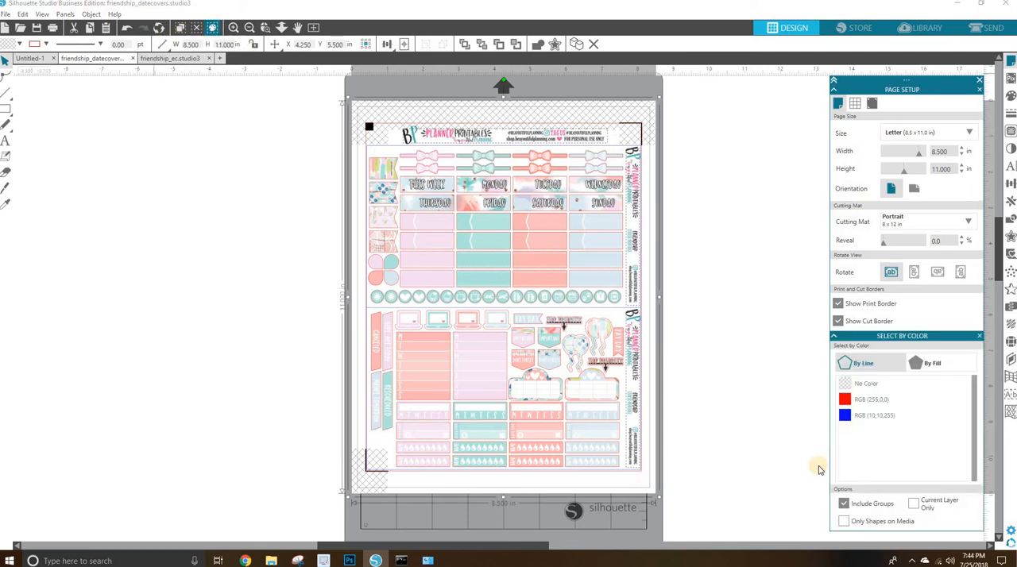
pyautogui.click(874, 419)
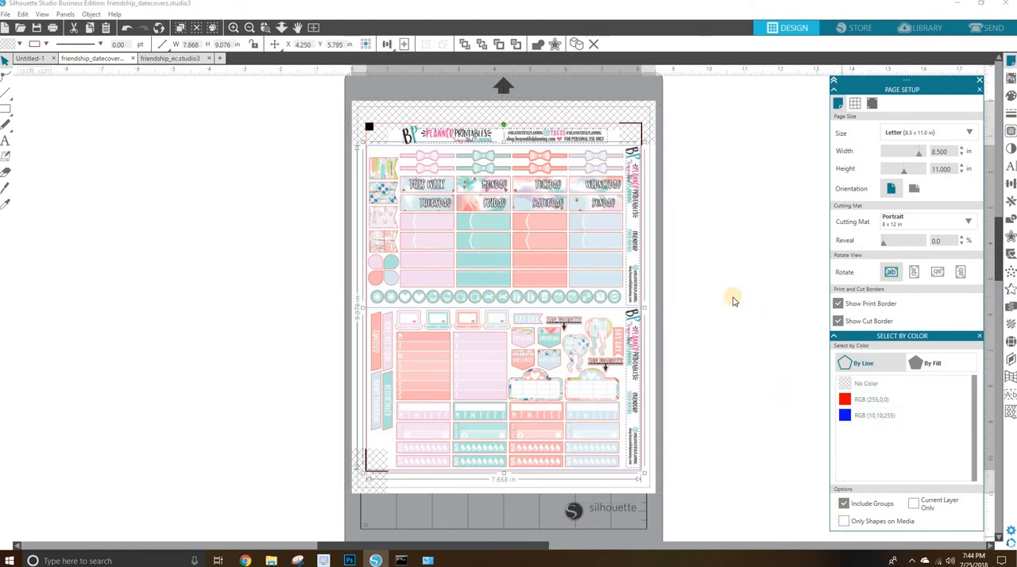
pyautogui.rightClick(713, 176)
pyautogui.click(722, 211)
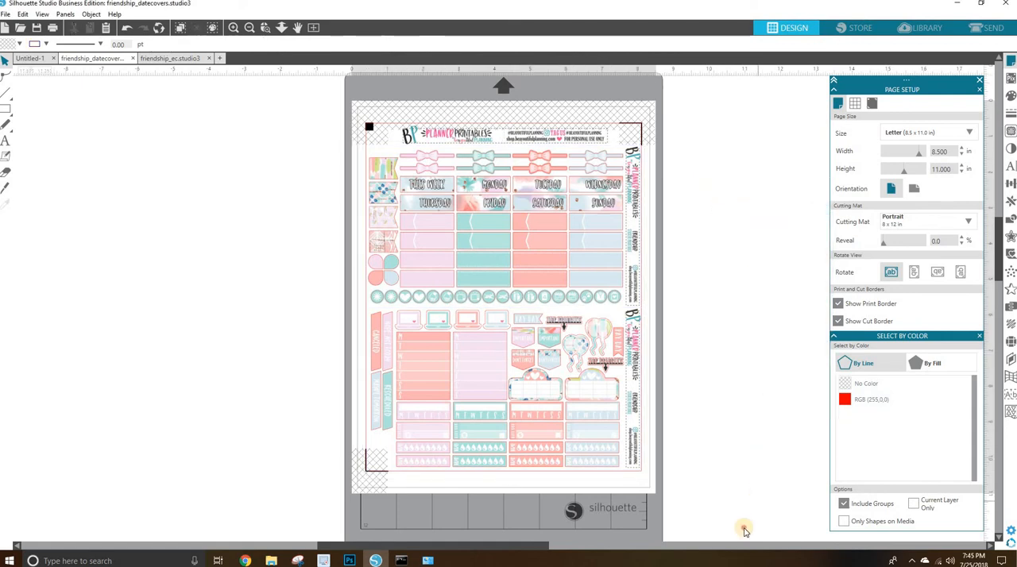
# Select everything on the date covers sheet and crop the overlapping artwork and cut shapes.
pyautogui.rightClick(652, 130)
pyautogui.click(740, 88)
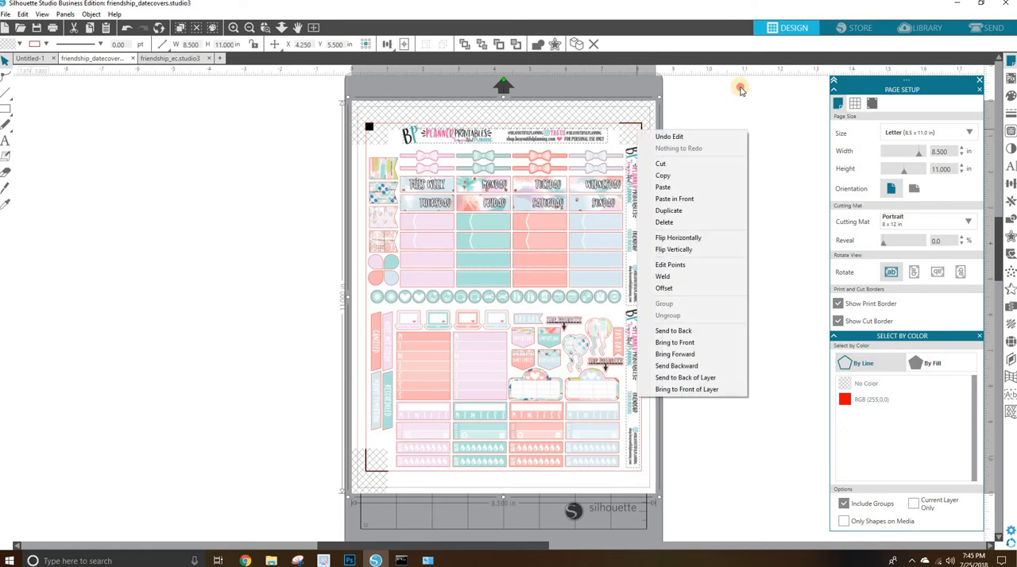
pyautogui.rightClick(663, 97)
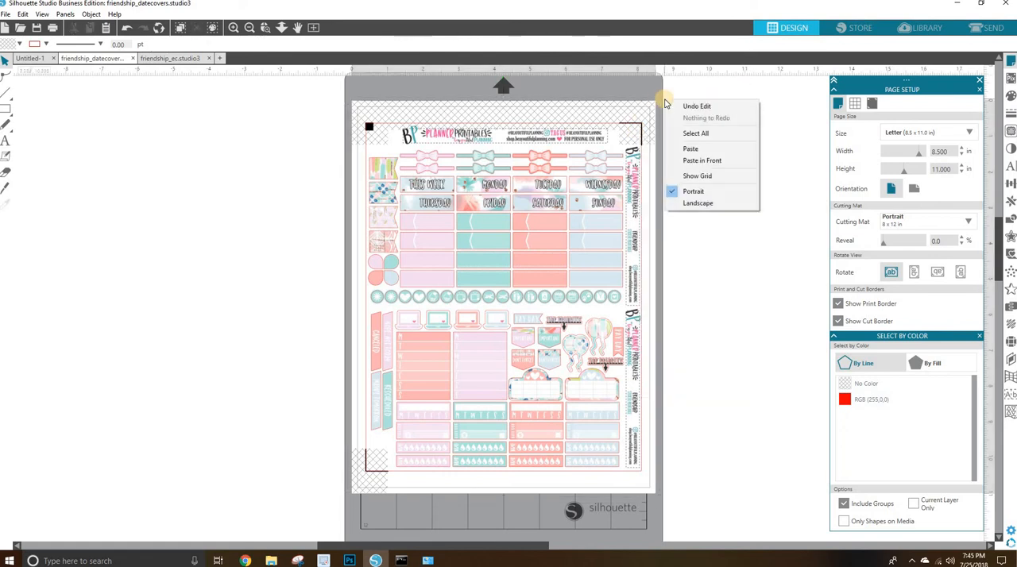
pyautogui.click(705, 133)
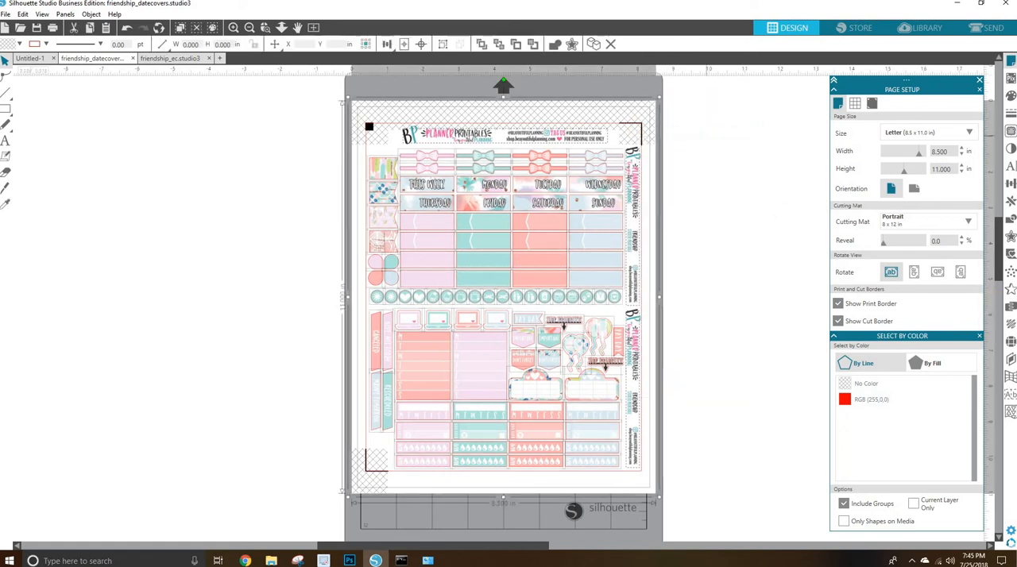
pyautogui.click(1010, 221)
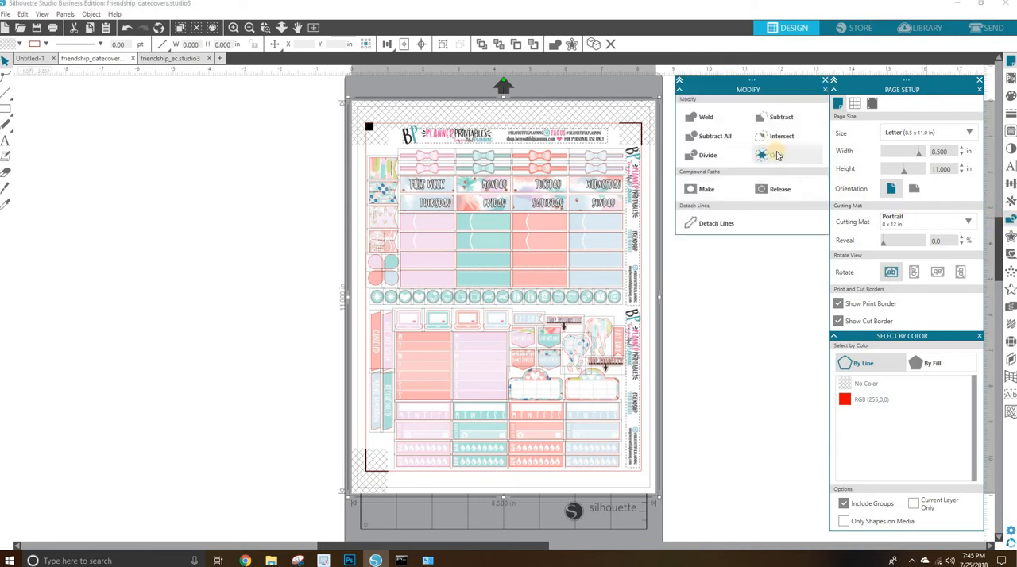
pyautogui.click(772, 155)
pyautogui.click(825, 81)
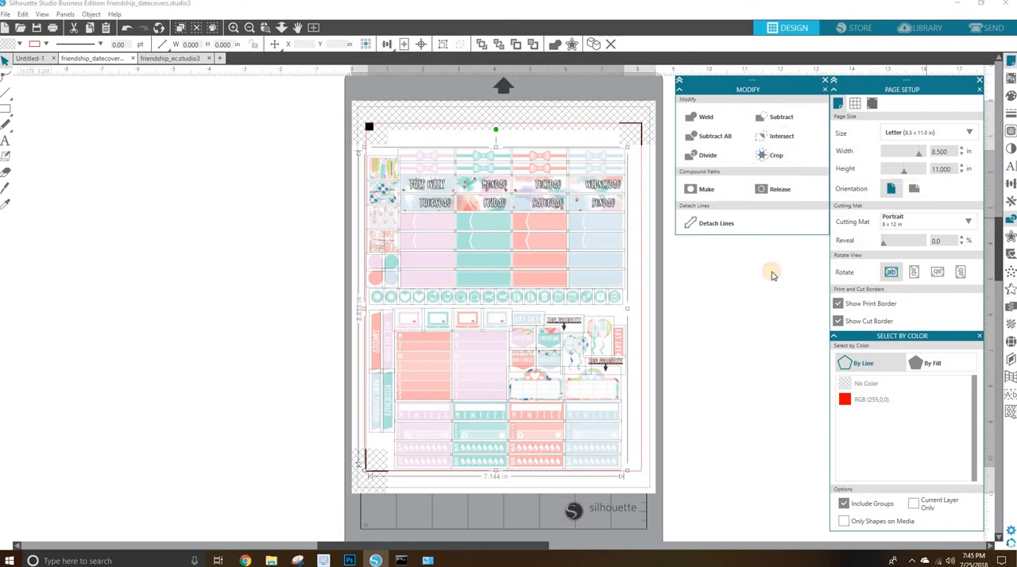
# Delete the whole four-column block of strip stickers along the bottom of the date covers sheet.
pyautogui.click(675, 305)
pyautogui.moveTo(612, 299)
pyautogui.mouseDown()
pyautogui.moveTo(686, 297)
pyautogui.moveTo(612, 301)
pyautogui.mouseUp()
pyautogui.moveTo(642, 471); pyautogui.dragTo(396, 397)
pyautogui.click(398, 421)
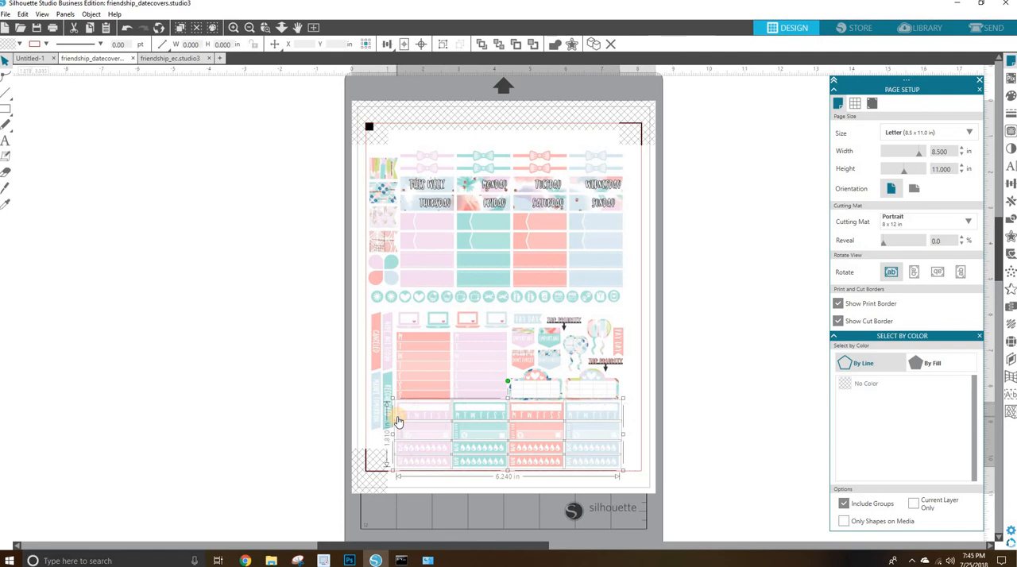
pyautogui.press('Delete')
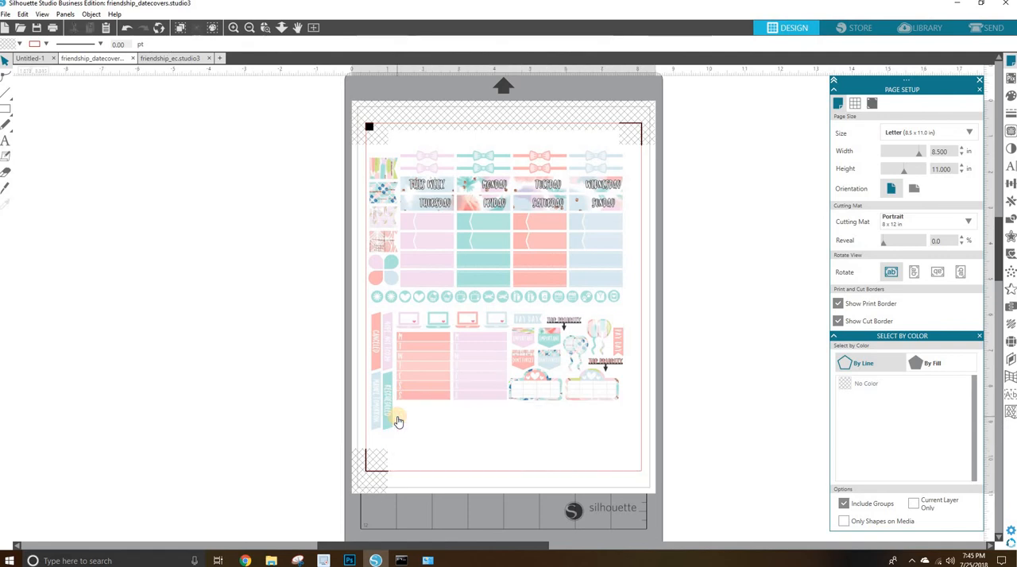
# Duplicate the right-hand marquee-shaped sticker by copy and paste, and place the copy directly below the original.
pyautogui.click(589, 397)
pyautogui.rightClick(589, 396)
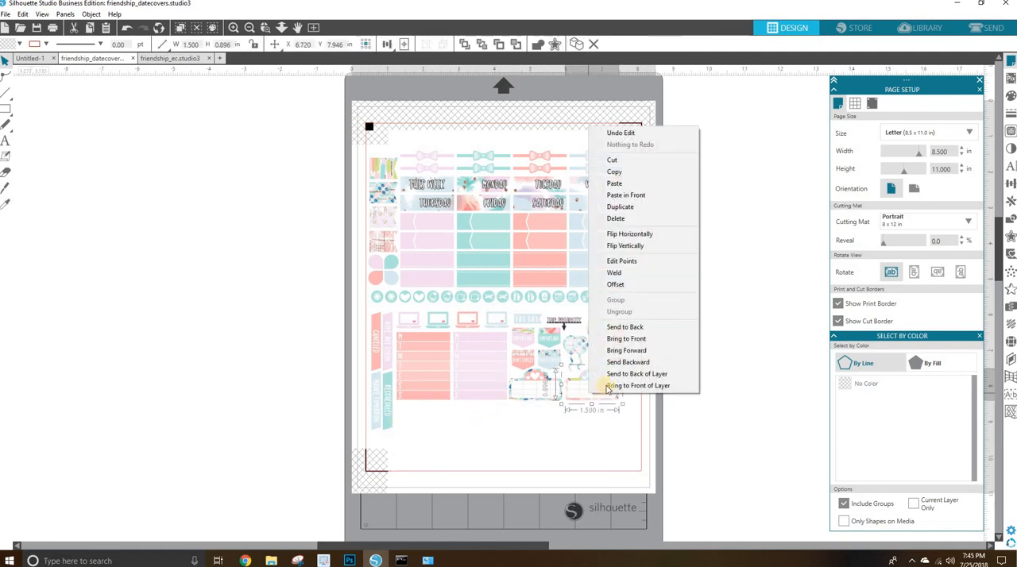
pyautogui.click(615, 174)
pyautogui.rightClick(695, 275)
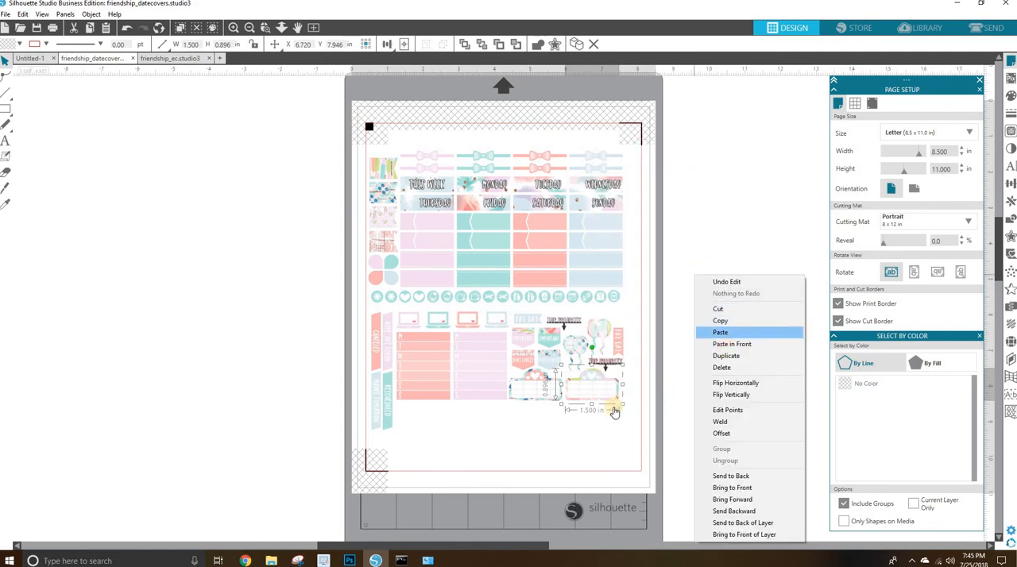
pyautogui.click(721, 333)
pyautogui.moveTo(604, 412); pyautogui.dragTo(586, 429)
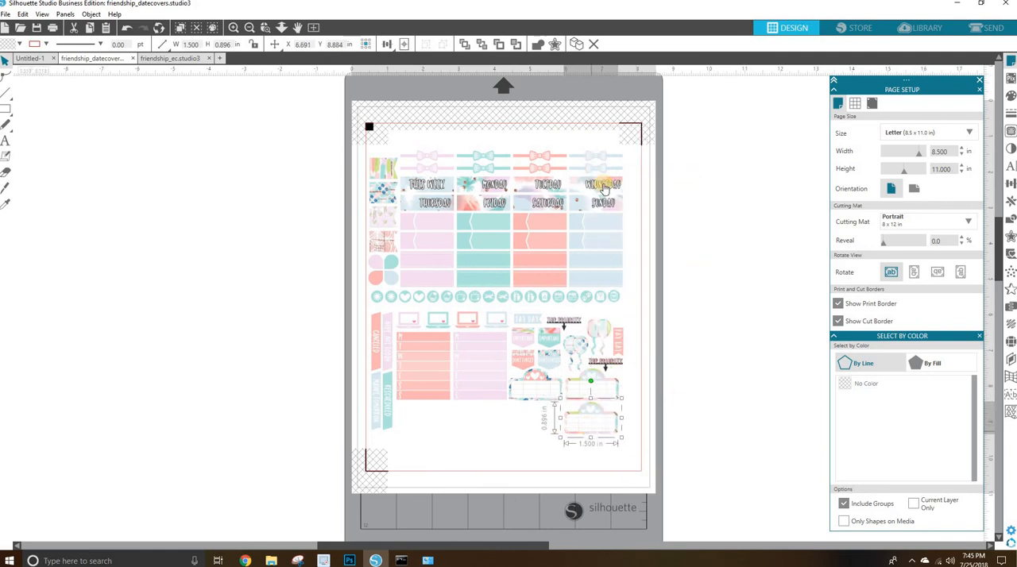
# Move both rows of bow stickers up to the upper edge of the sheet, between the registration marks.
pyautogui.moveTo(630, 162); pyautogui.dragTo(407, 144)
pyautogui.moveTo(594, 158)
pyautogui.mouseDown()
pyautogui.moveTo(570, 132)
pyautogui.moveTo(586, 143)
pyautogui.mouseUp()
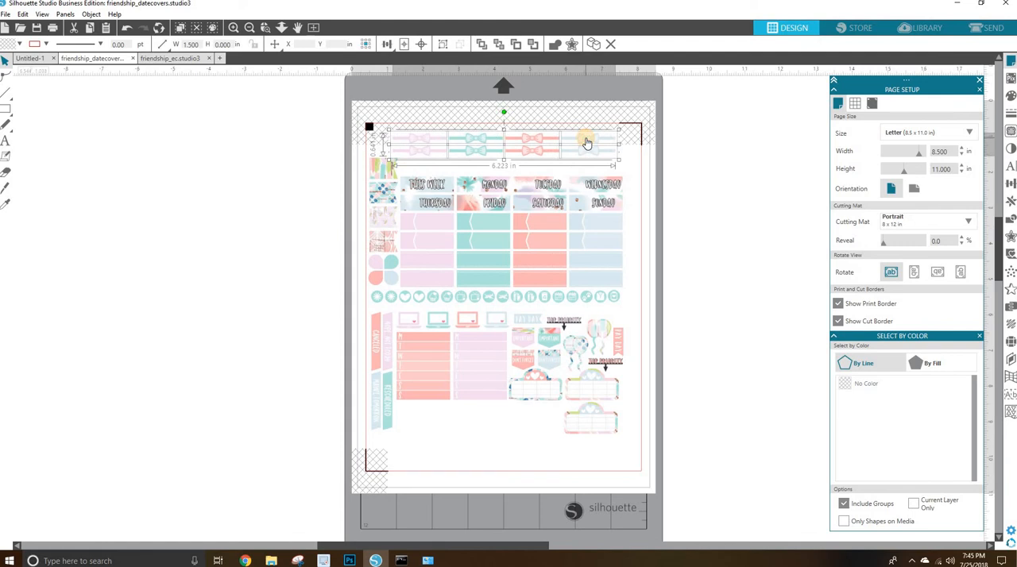
# Restore the registration marks to their default settings and expand the advanced inset options.
pyautogui.click(875, 105)
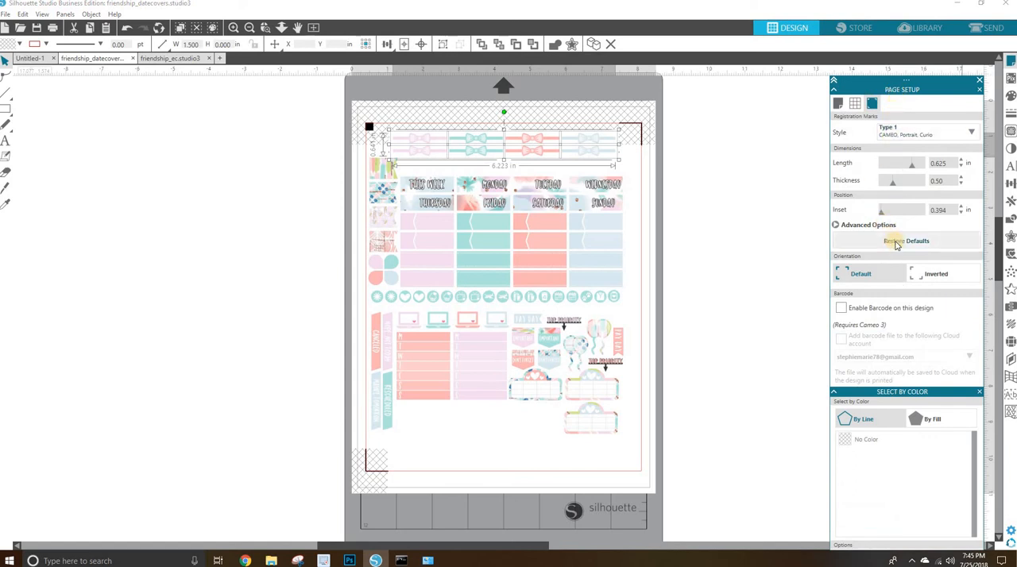
pyautogui.click(896, 243)
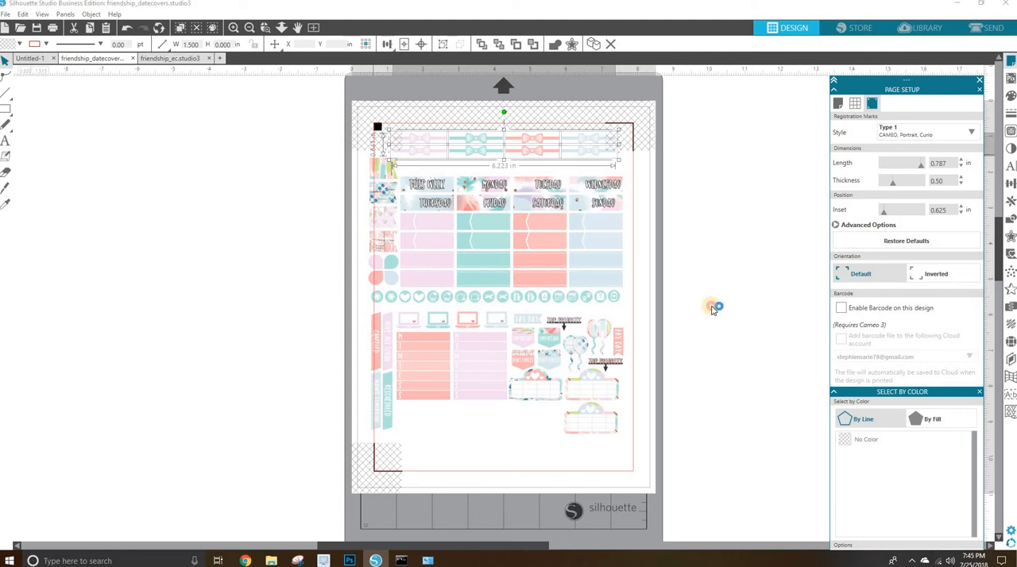
pyautogui.click(675, 456)
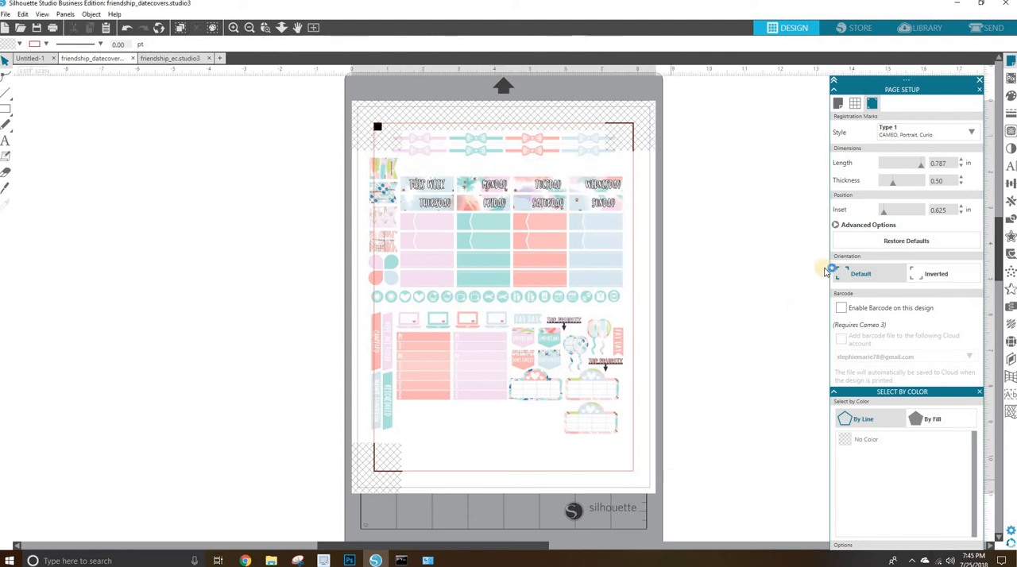
pyautogui.click(835, 226)
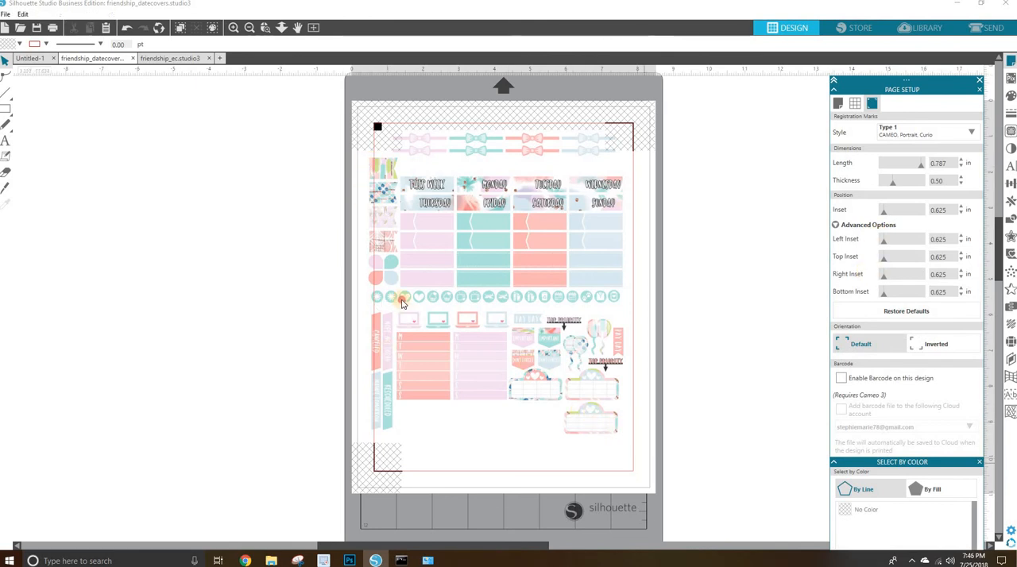
# Shift all stickers below the bows right, clear of the left cut border, and move the edge-crossing flag and arrow stickers into the empty lower area.
pyautogui.moveTo(634, 449); pyautogui.dragTo(399, 174)
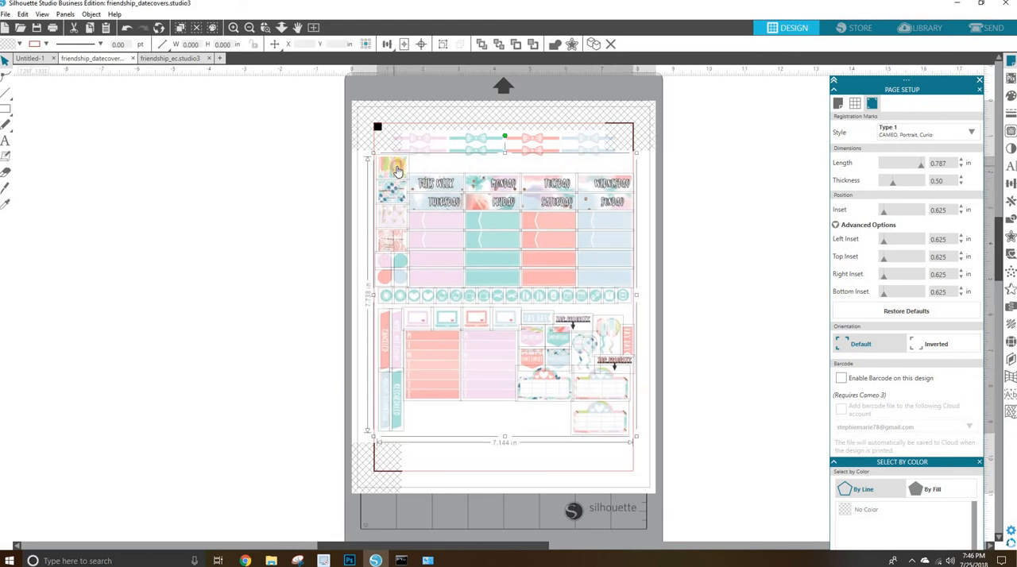
pyautogui.click(683, 463)
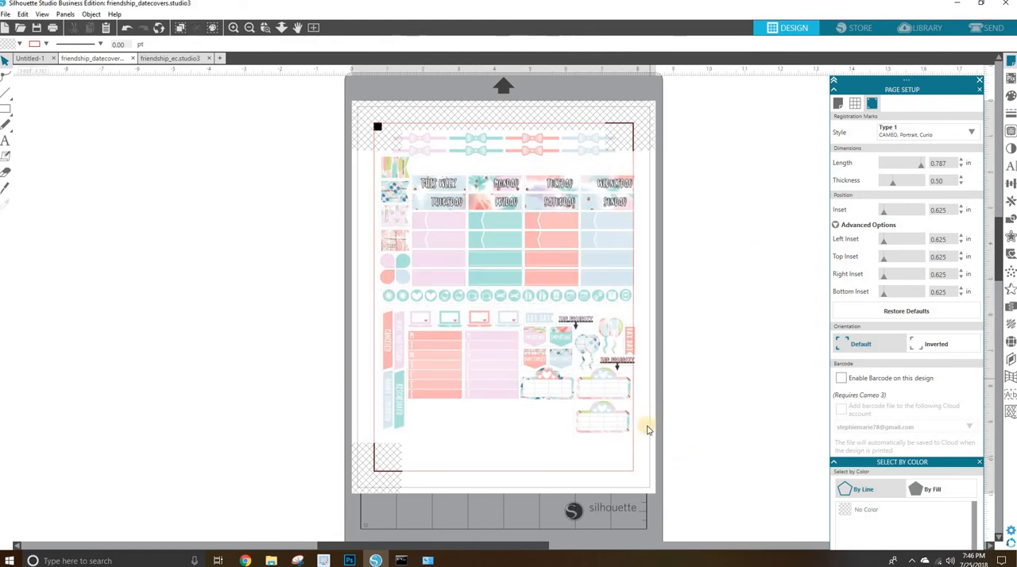
pyautogui.moveTo(628, 349); pyautogui.dragTo(576, 442)
pyautogui.click(381, 124)
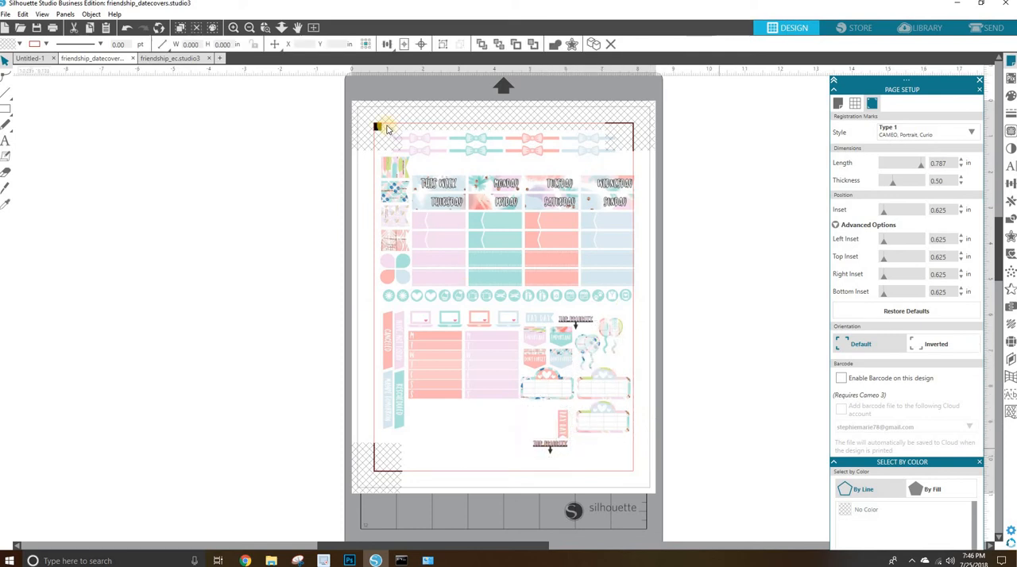
# Switch to the friendship_ec document and delete the blue RGB (10,10,255) lines from its sheet.
pyautogui.click(170, 58)
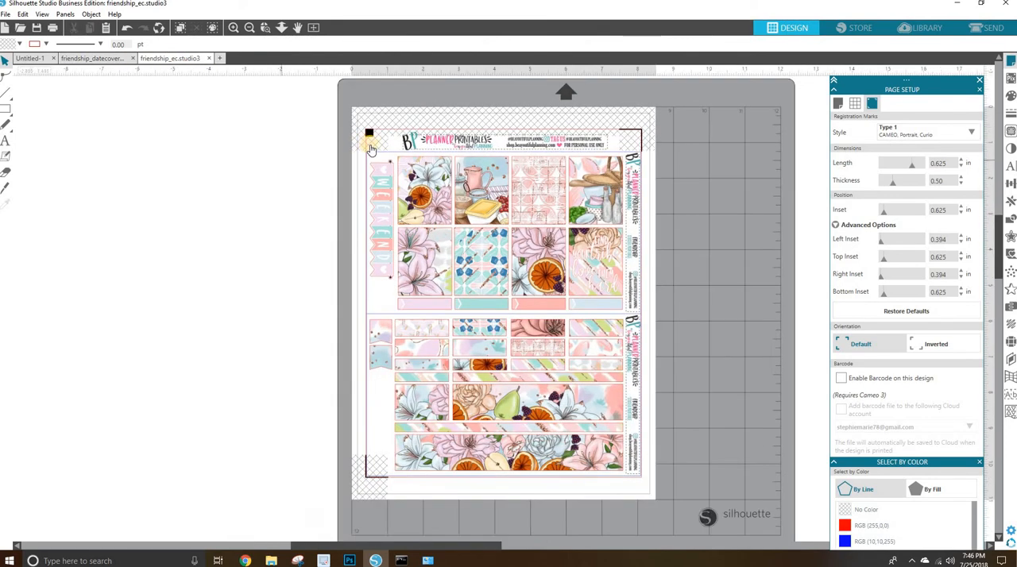
pyautogui.click(382, 155)
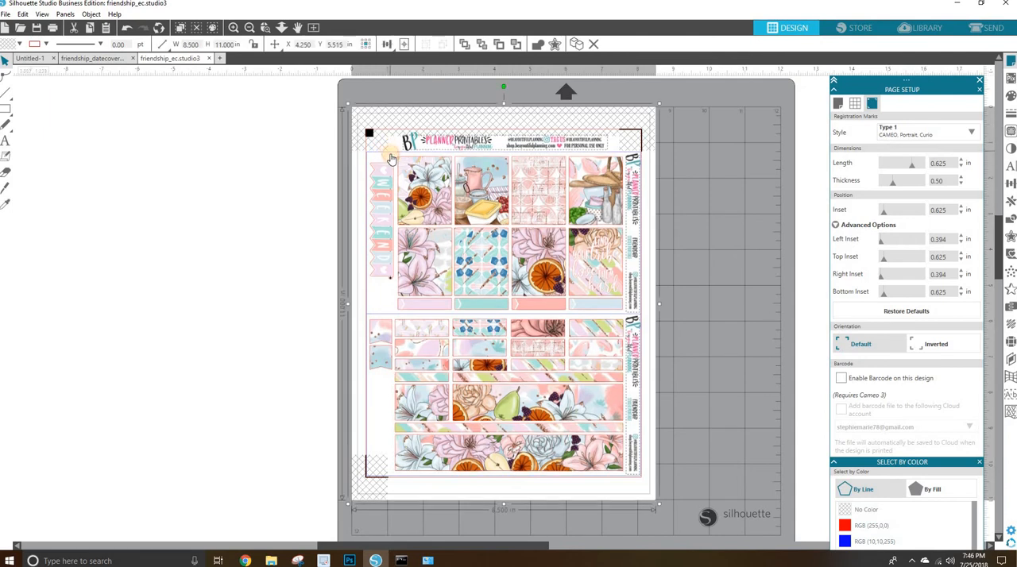
pyautogui.click(502, 230)
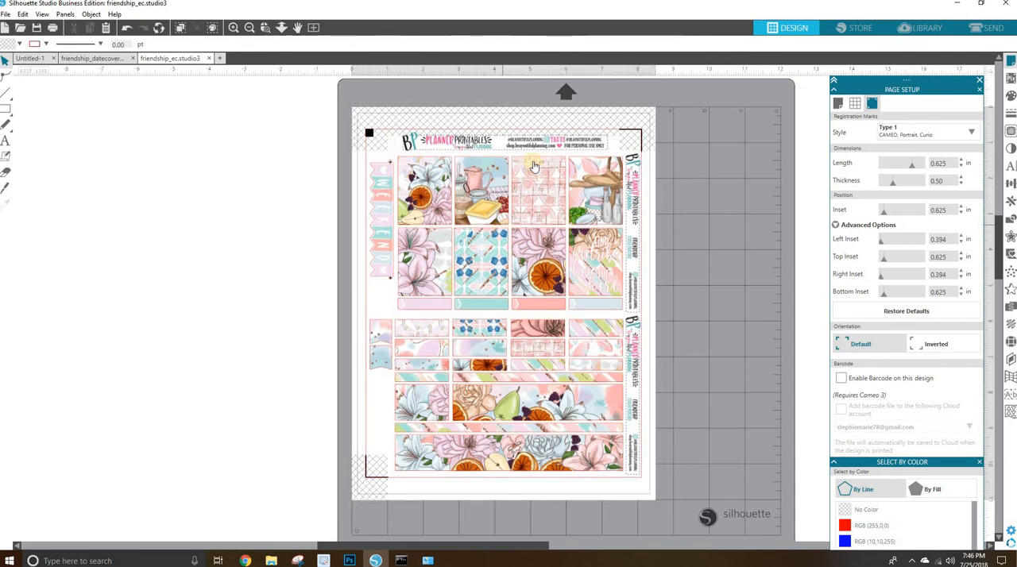
pyautogui.click(488, 139)
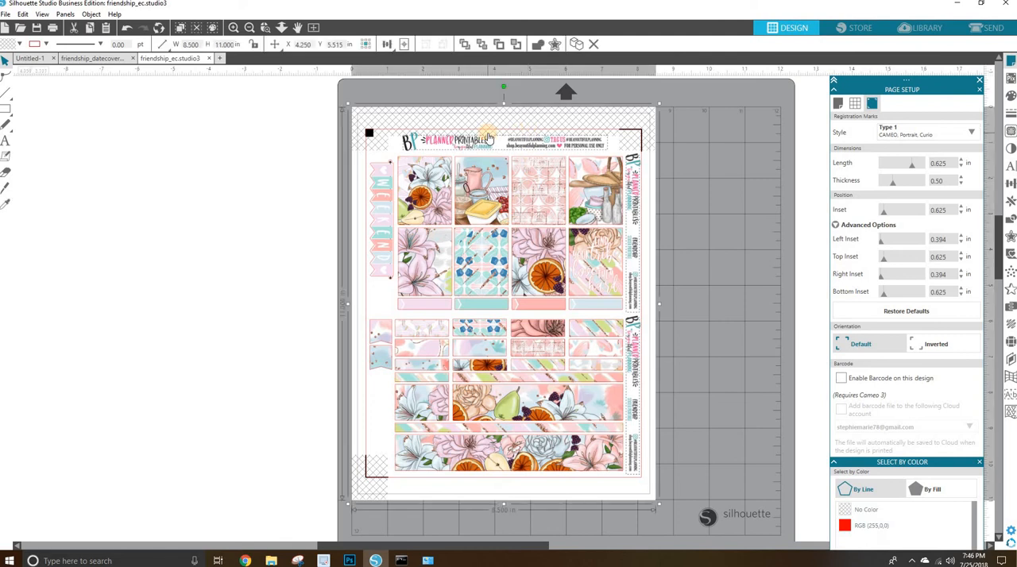
pyautogui.click(360, 175)
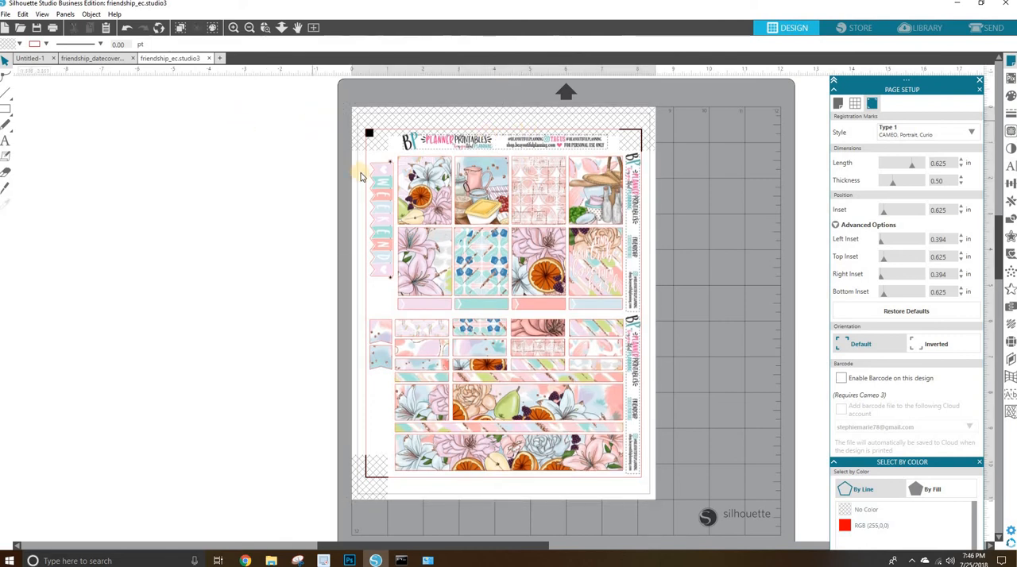
# Select everything on the friendship_ec sheet and crop the artwork to the cut shapes.
pyautogui.rightClick(312, 121)
pyautogui.click(329, 155)
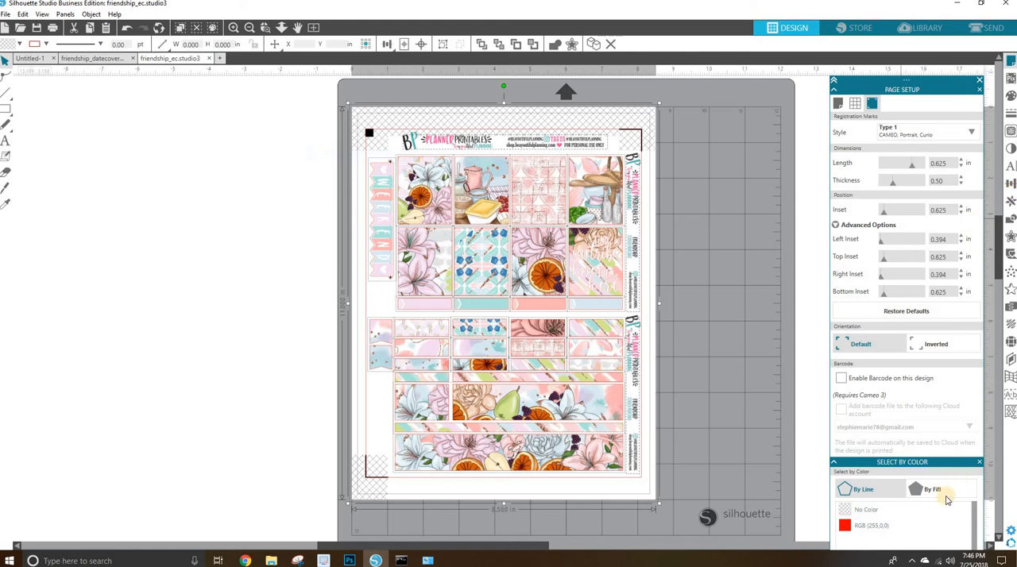
pyautogui.click(1011, 204)
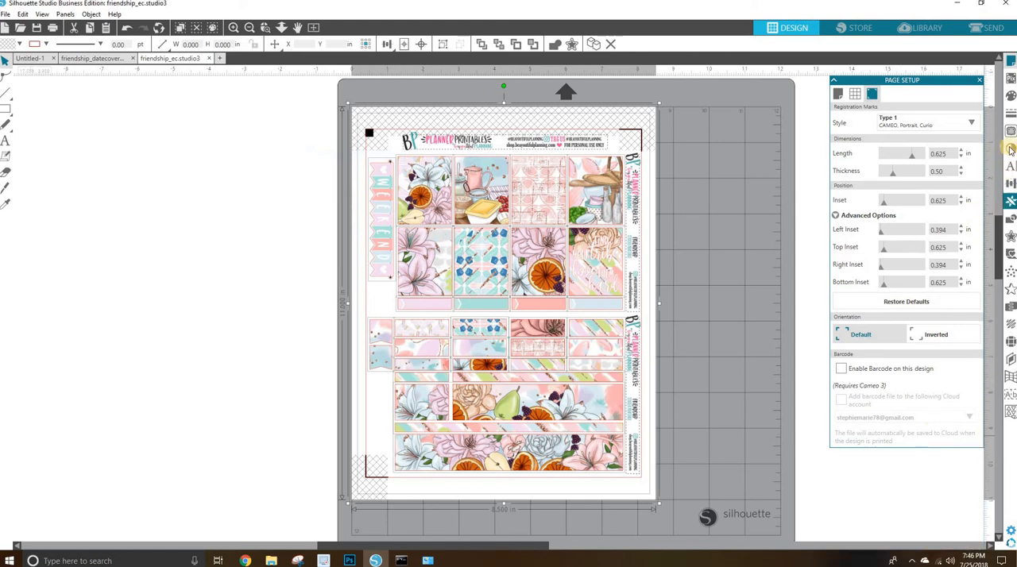
pyautogui.click(1010, 220)
pyautogui.click(769, 155)
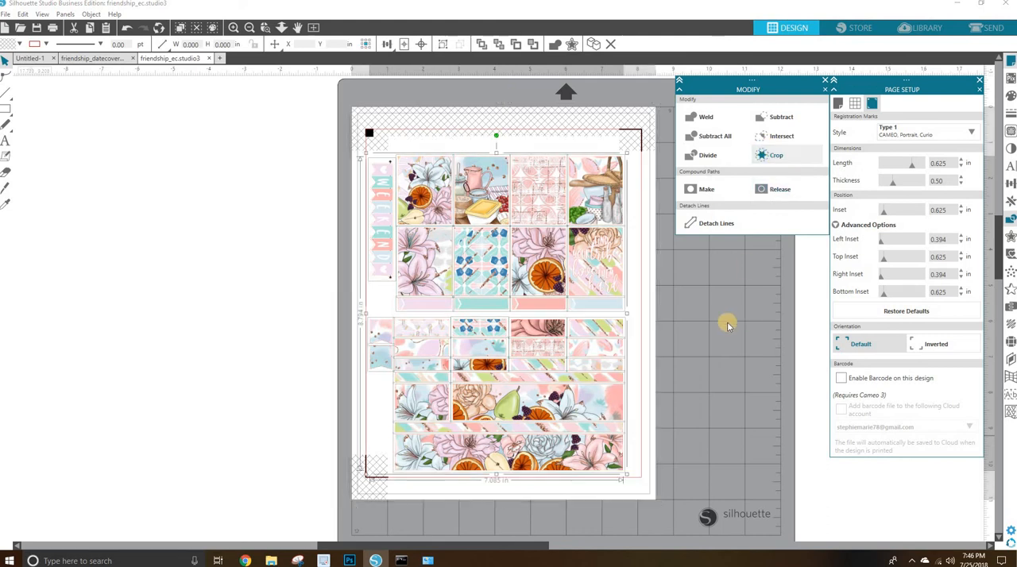
pyautogui.click(651, 295)
# Copy the group of eight large full-box stickers and return to the friendship_datecovers document.
pyautogui.click(421, 169)
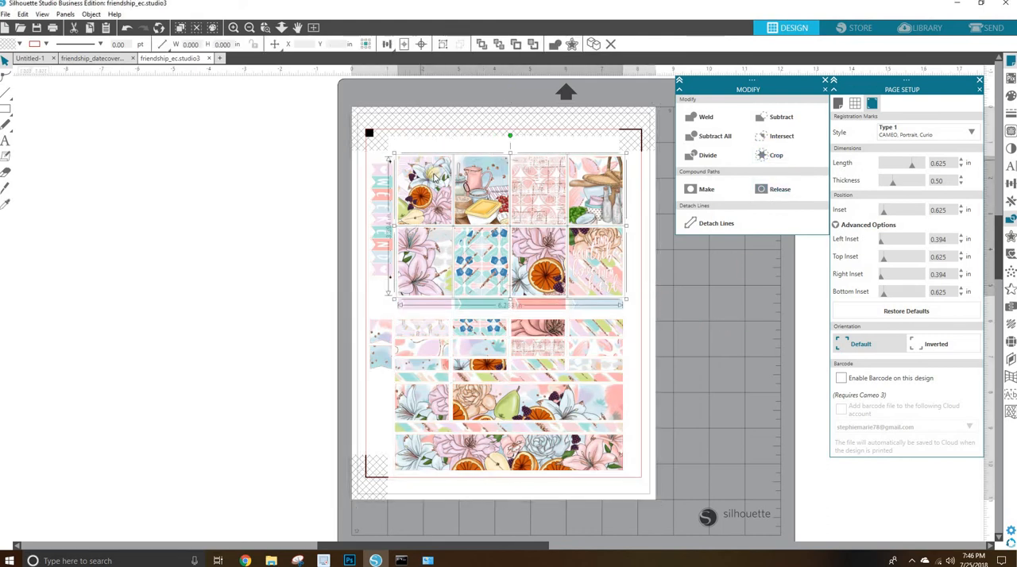
pyautogui.rightClick(430, 159)
pyautogui.click(445, 196)
pyautogui.click(109, 58)
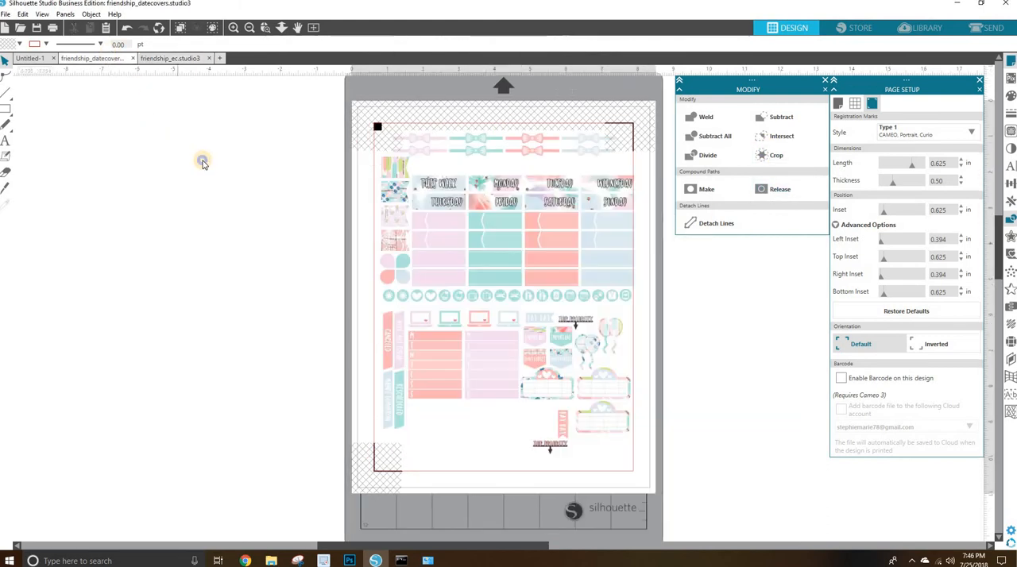
pyautogui.rightClick(202, 162)
pyautogui.click(238, 206)
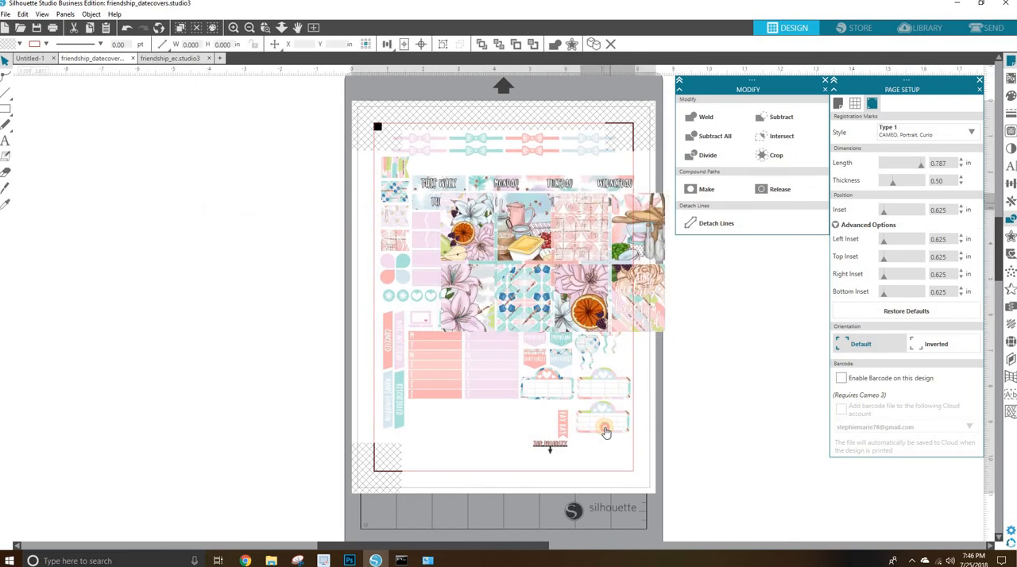
pyautogui.moveTo(605, 432); pyautogui.dragTo(577, 354)
pyautogui.click(302, 132)
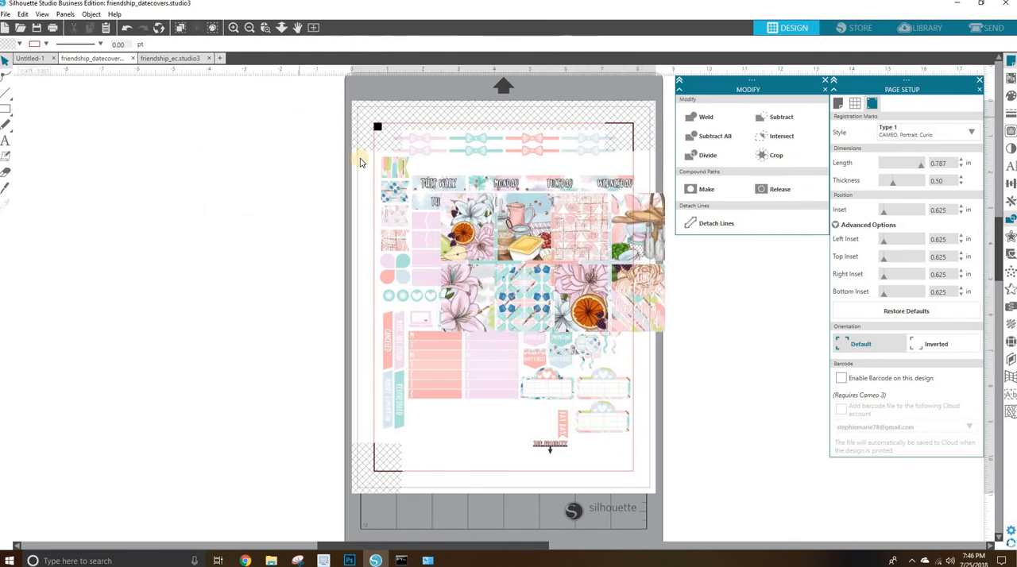
pyautogui.rightClick(731, 261)
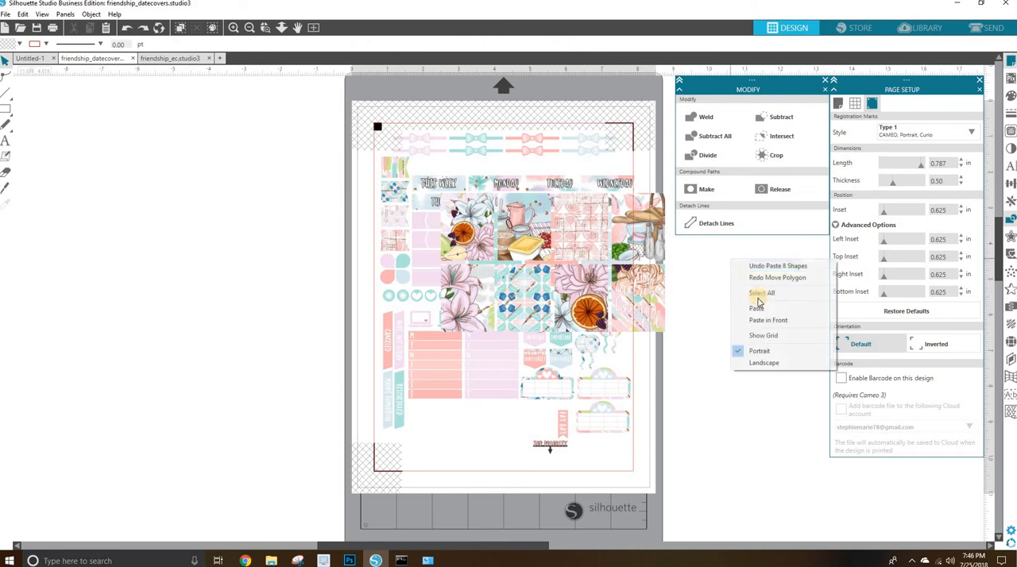
pyautogui.click(775, 267)
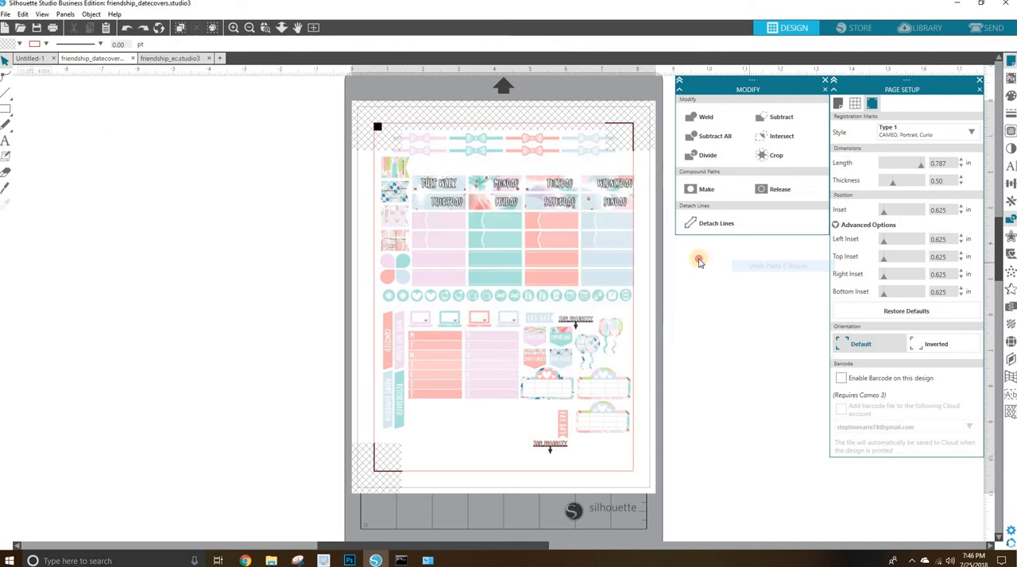
pyautogui.rightClick(700, 261)
pyautogui.click(744, 277)
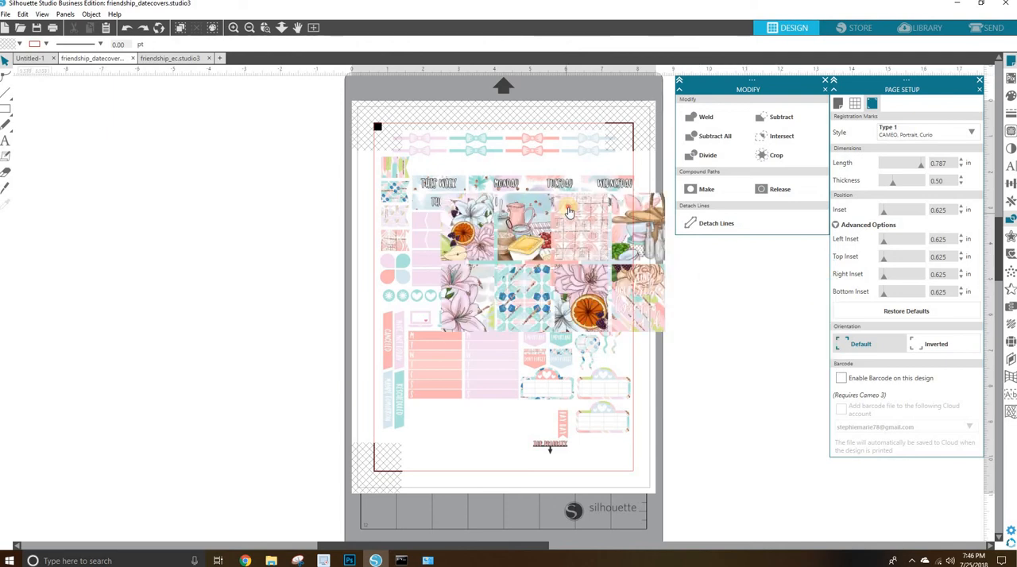
pyautogui.moveTo(575, 223); pyautogui.dragTo(574, 217)
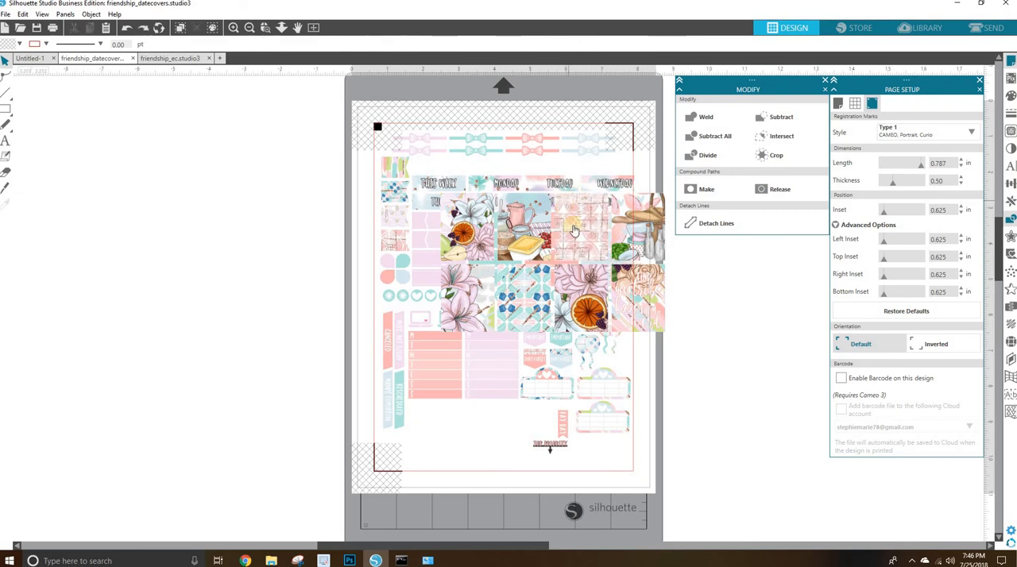
pyautogui.moveTo(573, 230); pyautogui.dragTo(844, 328)
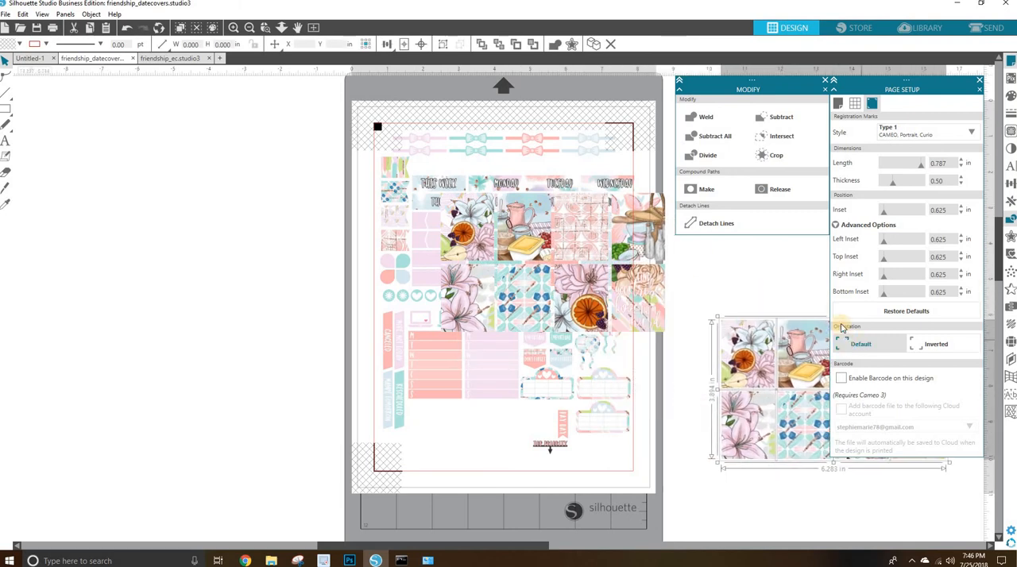
pyautogui.hotkey('ctrl', 'z')
pyautogui.hotkey('ctrl', 'z')
pyautogui.hotkey('ctrl', 'z')
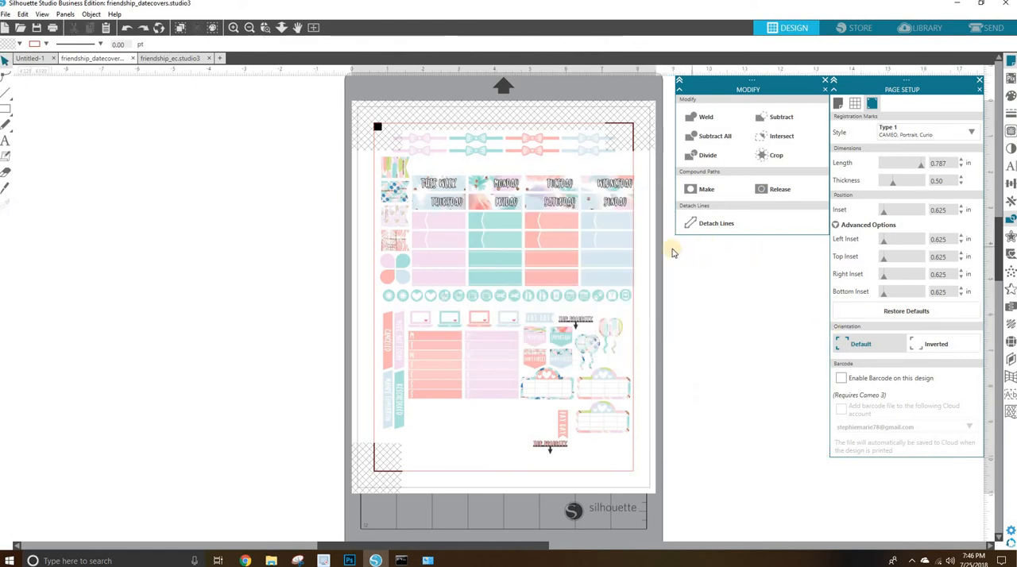
# Paste the eight full-box stickers left of the page and move the bread and pink plaid boxes into the sheet's empty bottom area.
pyautogui.hotkey('ctrl', 'v')
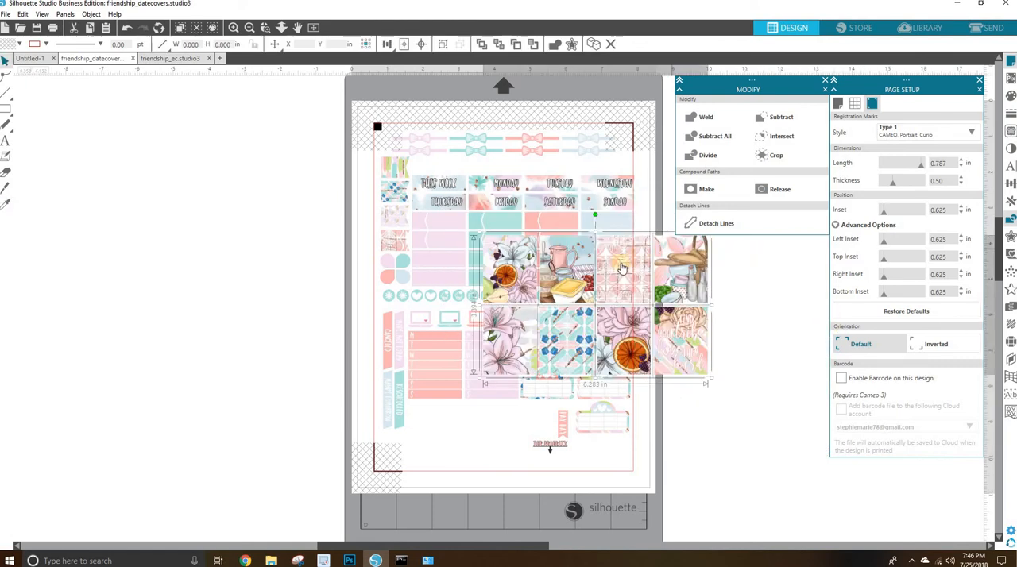
pyautogui.moveTo(616, 282); pyautogui.dragTo(218, 252)
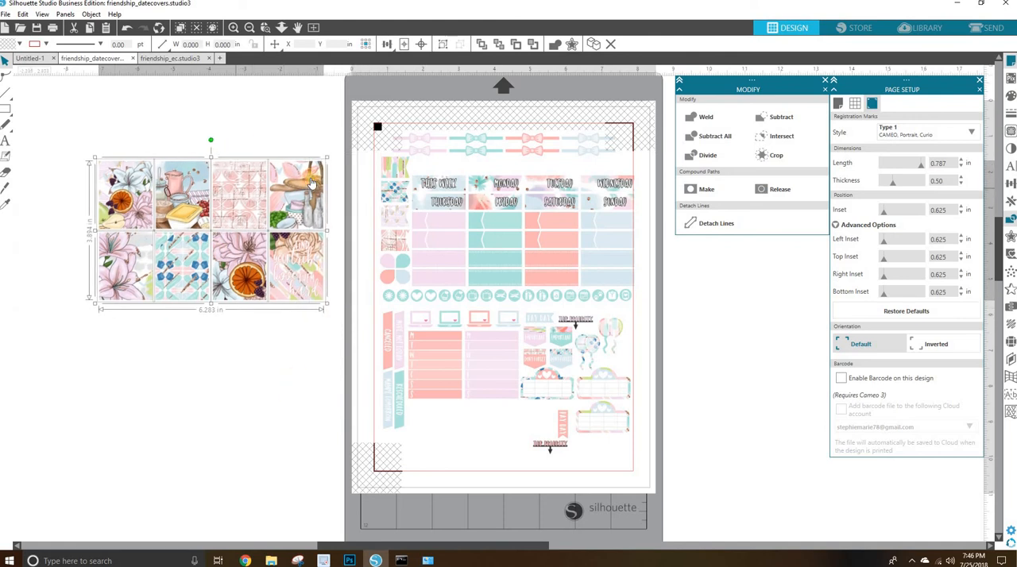
pyautogui.click(291, 392)
pyautogui.moveTo(300, 176); pyautogui.dragTo(500, 412)
pyautogui.click(707, 407)
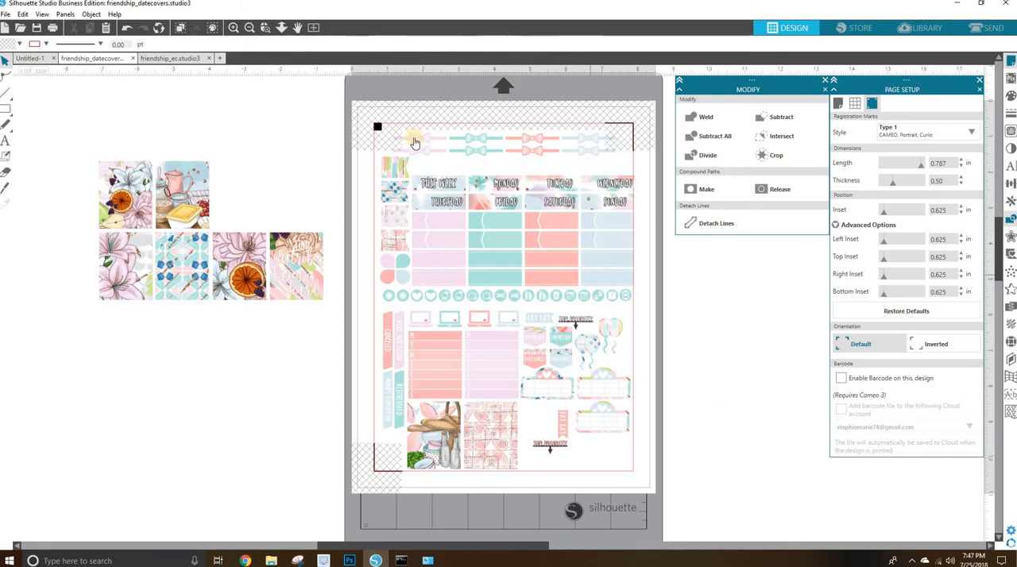
# Move the two lavender bow stickers side by side into the empty row above the day header stickers.
pyautogui.moveTo(383, 140); pyautogui.dragTo(496, 170)
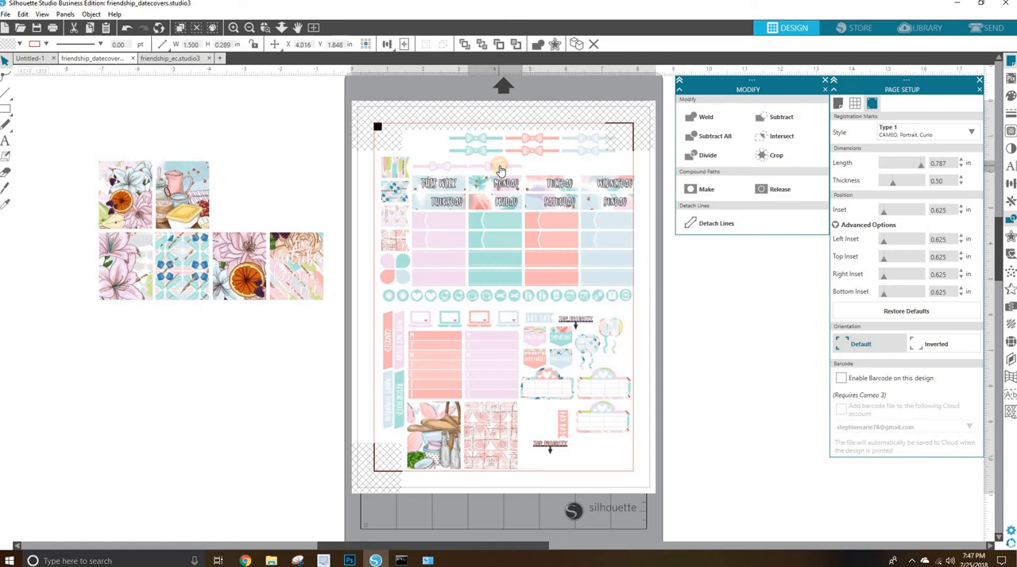
pyautogui.click(725, 424)
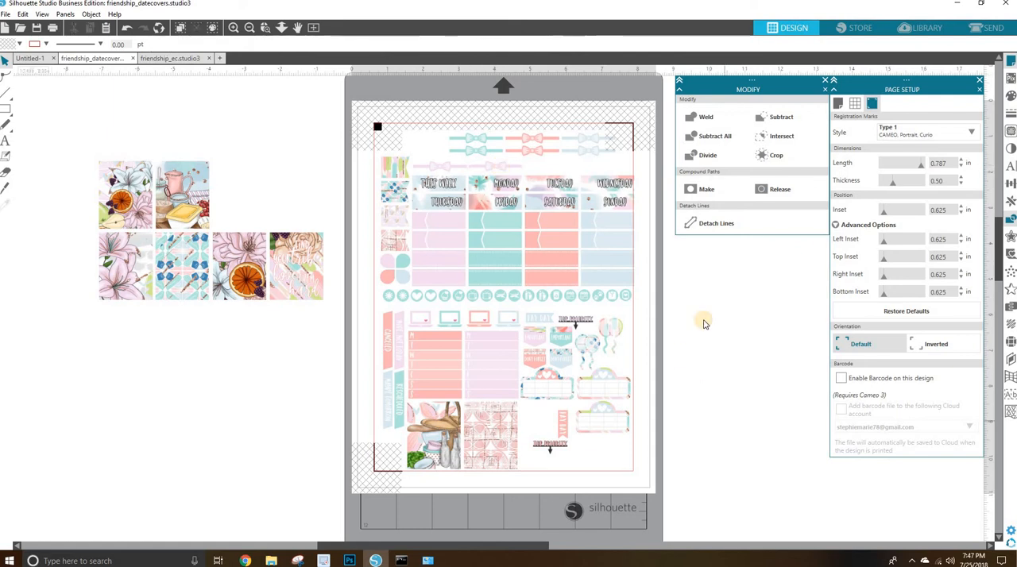
# Return from the cut setup to the design view and select all objects in the friendship_datecovers document.
pyautogui.click(992, 28)
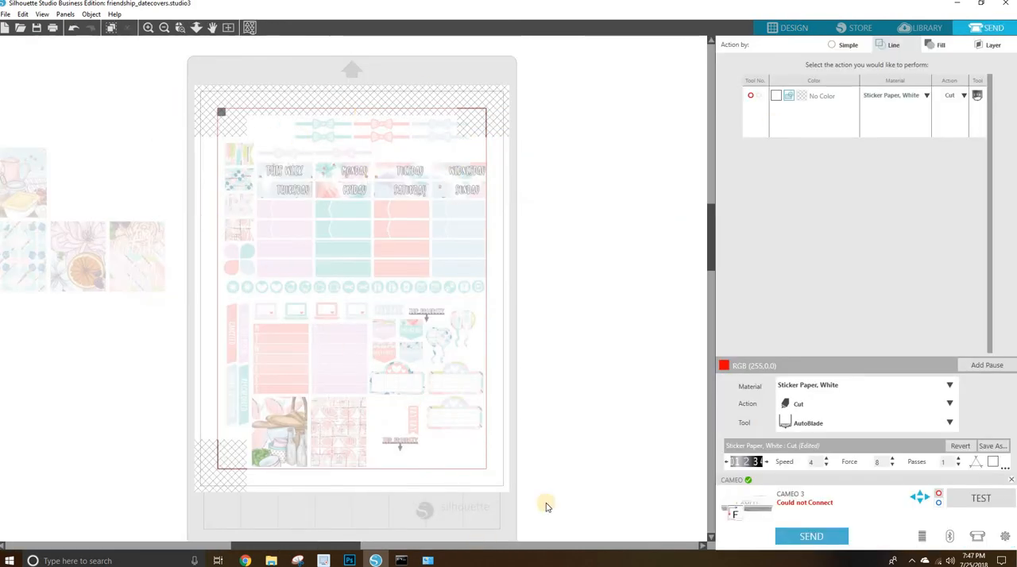
pyautogui.rightClick(546, 124)
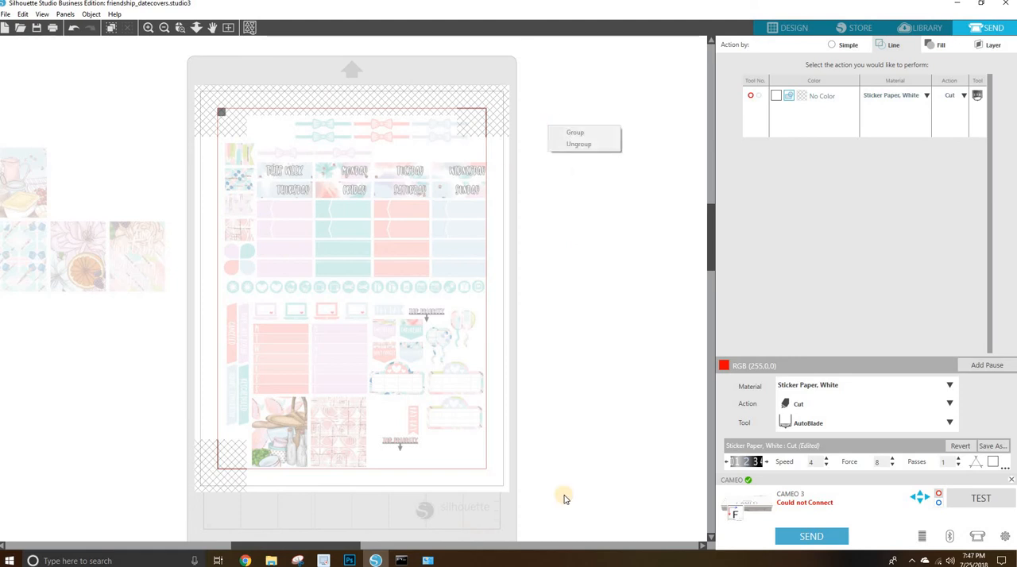
pyautogui.click(787, 28)
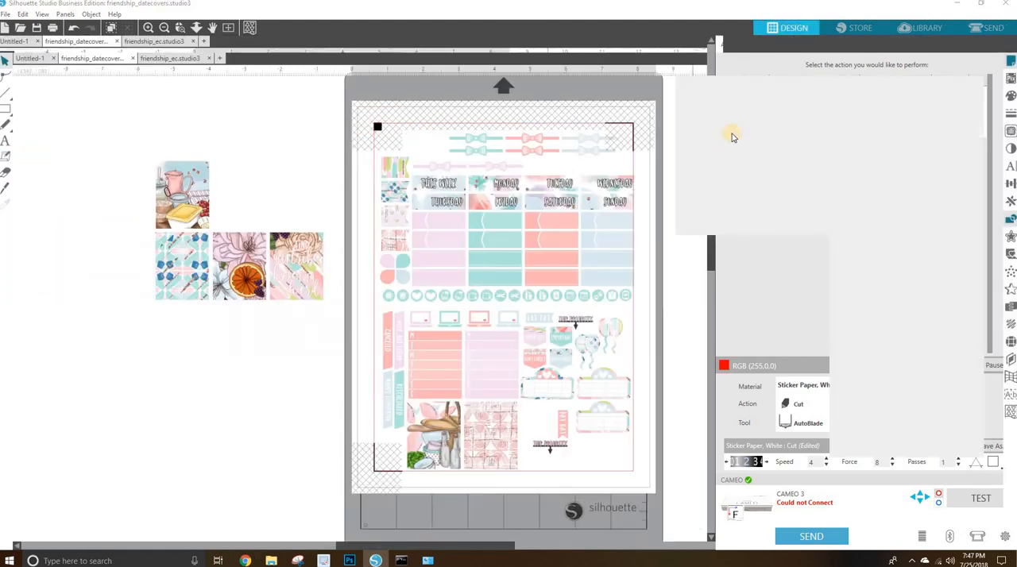
pyautogui.rightClick(363, 94)
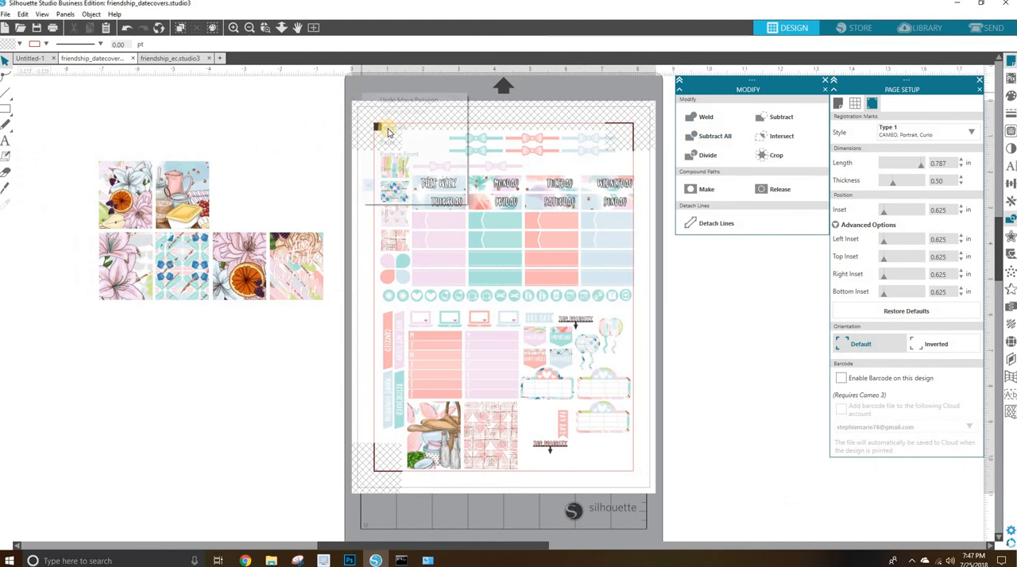
pyautogui.click(390, 129)
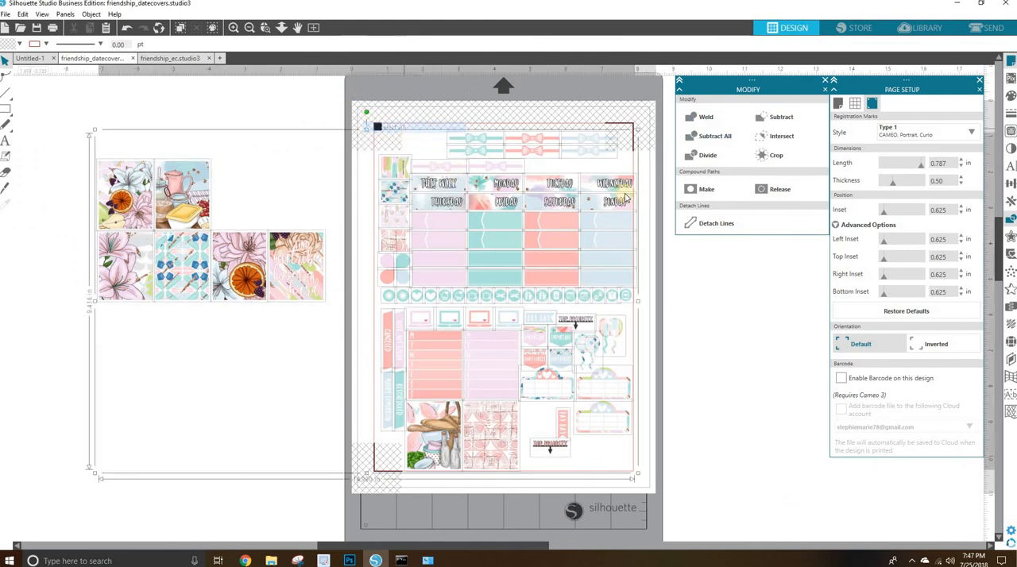
# Set all the selected stickers to Cut Edge in the Simple cut setup, keeping Sticker Paper, White and the Cut action.
pyautogui.click(990, 27)
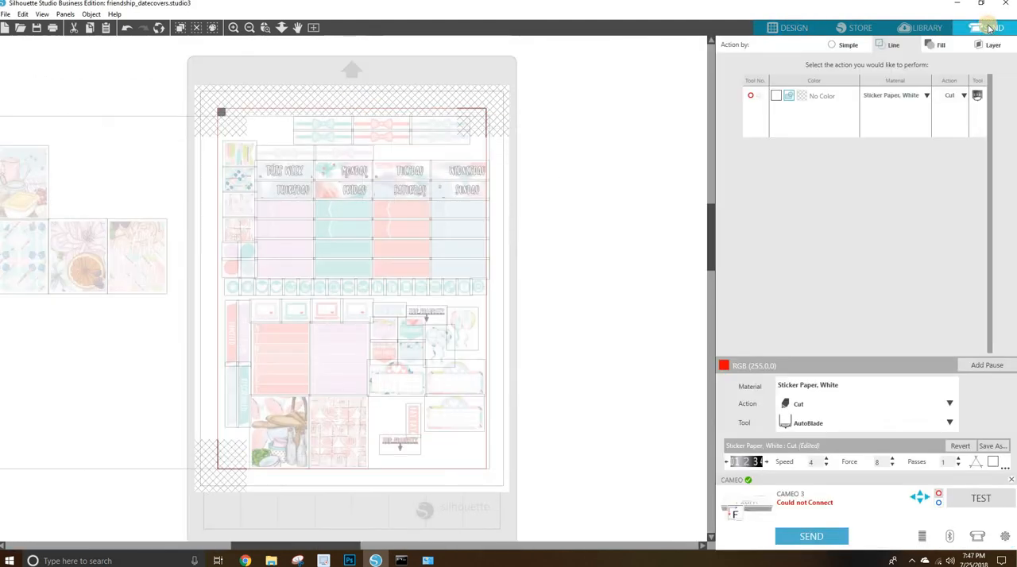
pyautogui.click(847, 46)
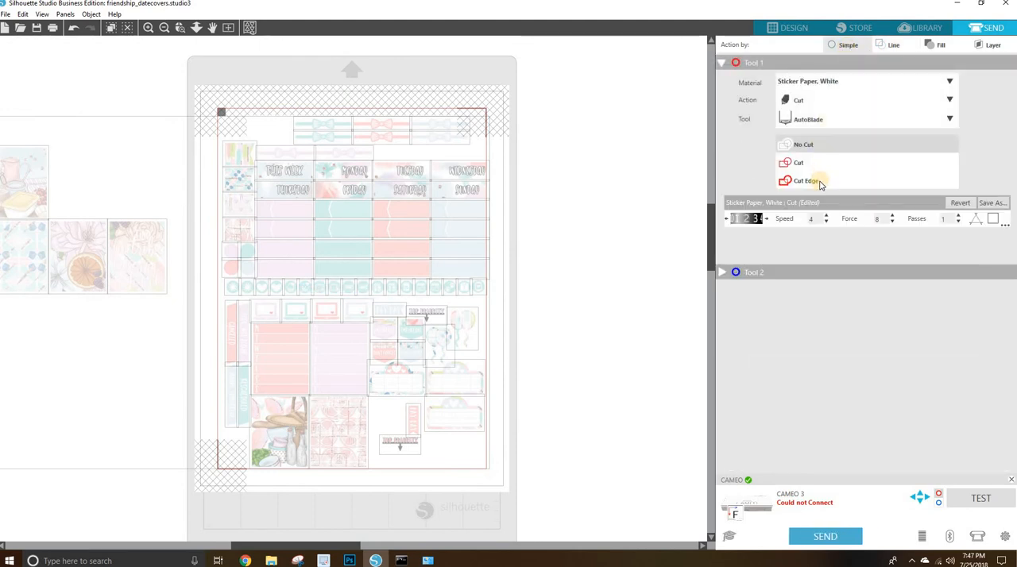
pyautogui.click(820, 182)
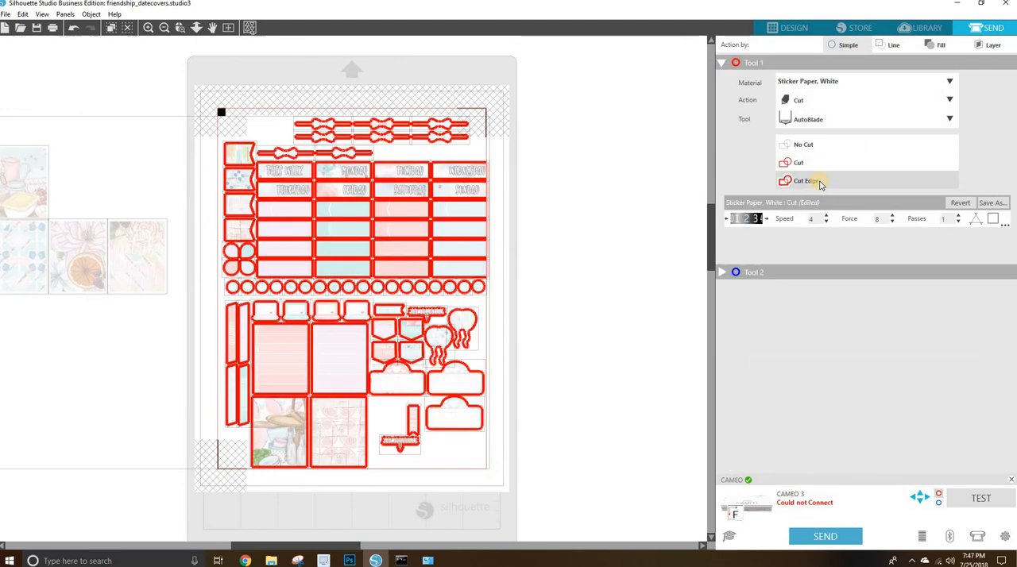
pyautogui.click(624, 122)
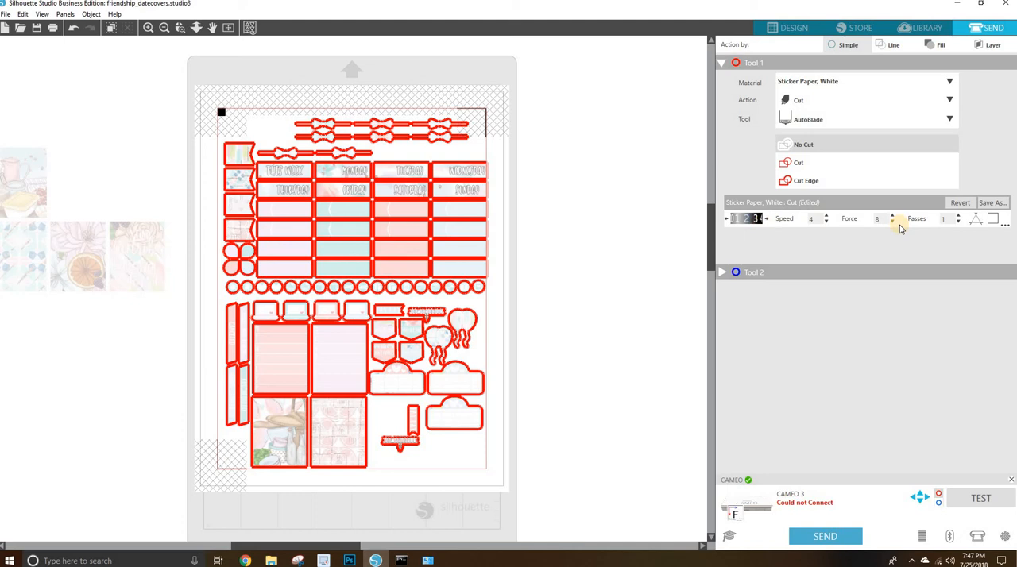
pyautogui.click(836, 103)
pyautogui.click(837, 103)
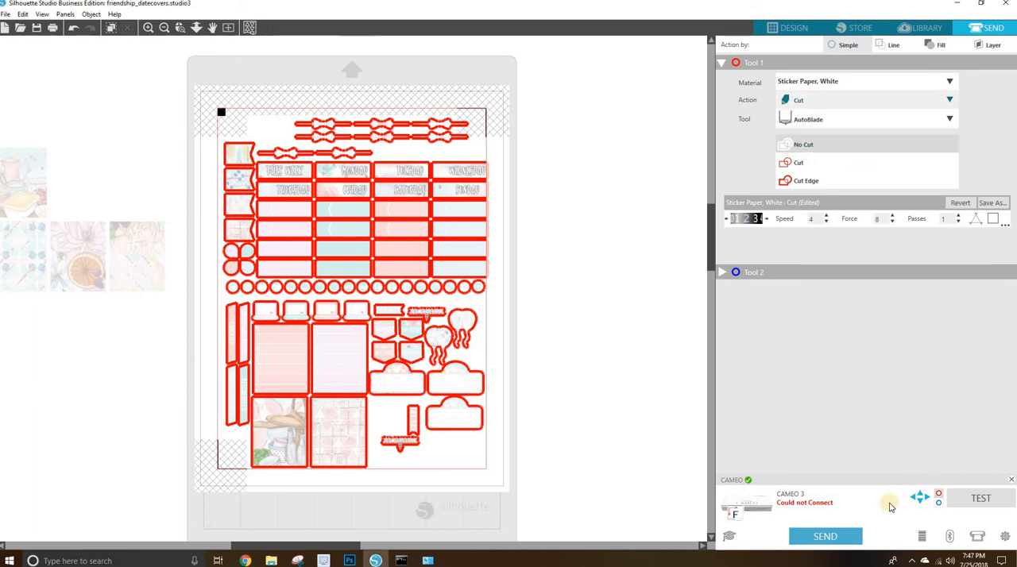
pyautogui.click(853, 538)
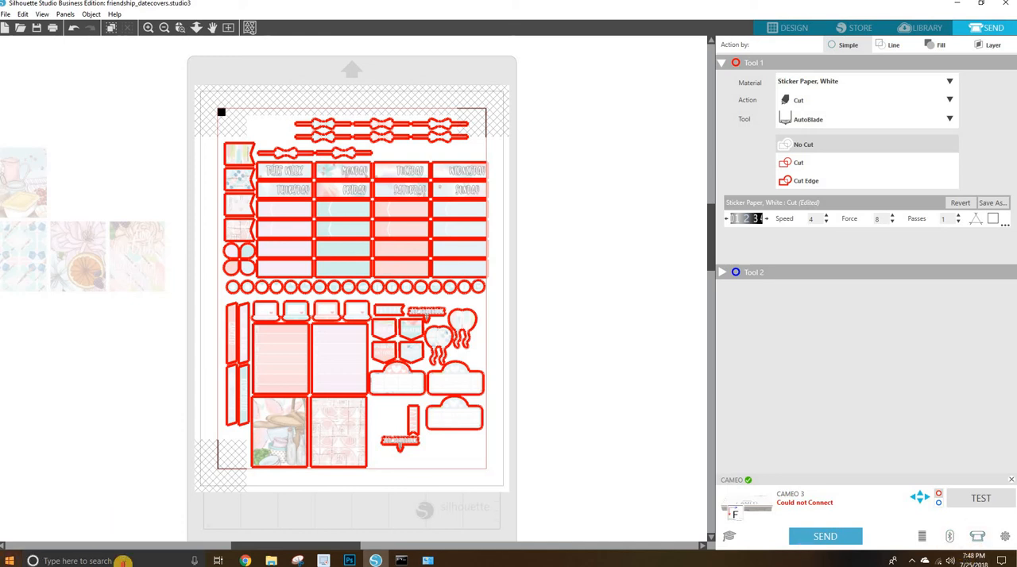
# Search Windows for the Bluetooth and other devices settings, check the Bluetooth state and connected devices, and close the settings.
pyautogui.click(123, 563)
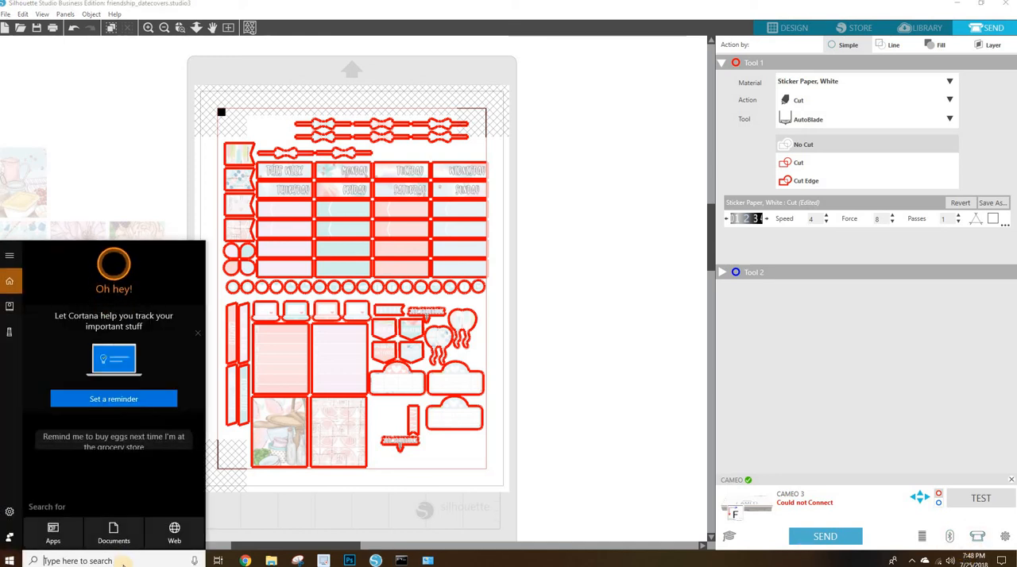
pyautogui.write('bluetooh')
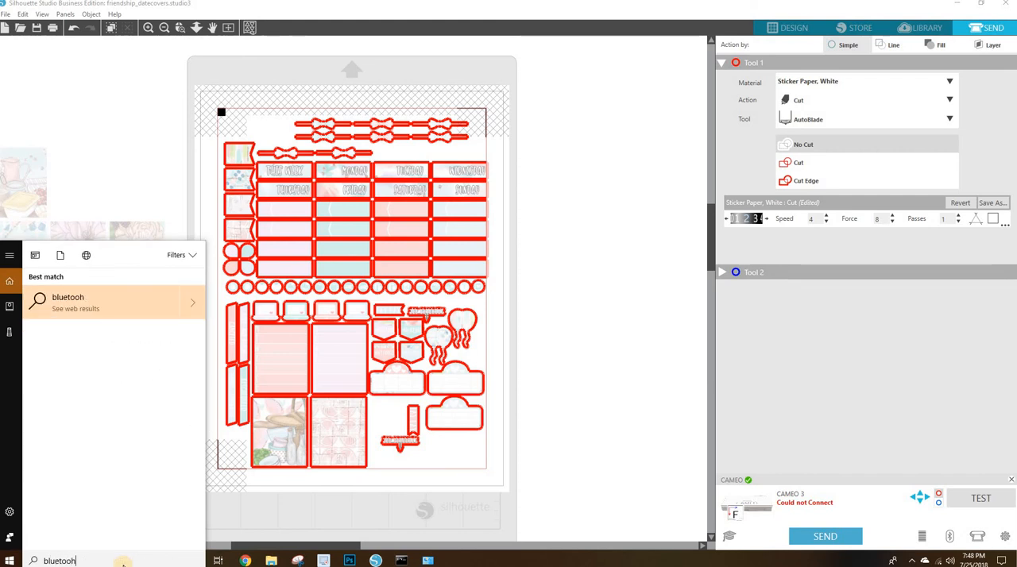
pyautogui.press('BackSpace')
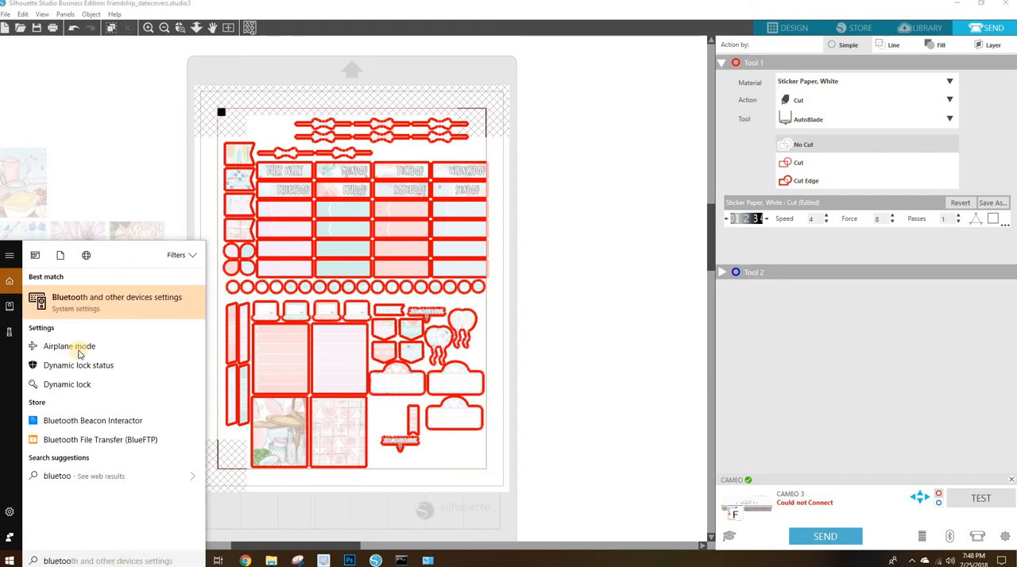
pyautogui.click(100, 302)
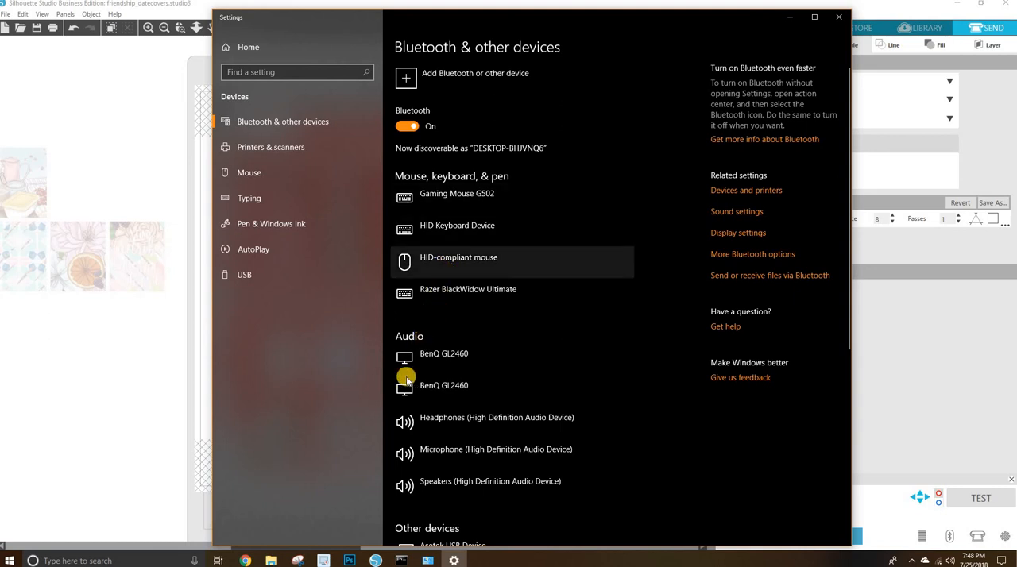
pyautogui.click(838, 16)
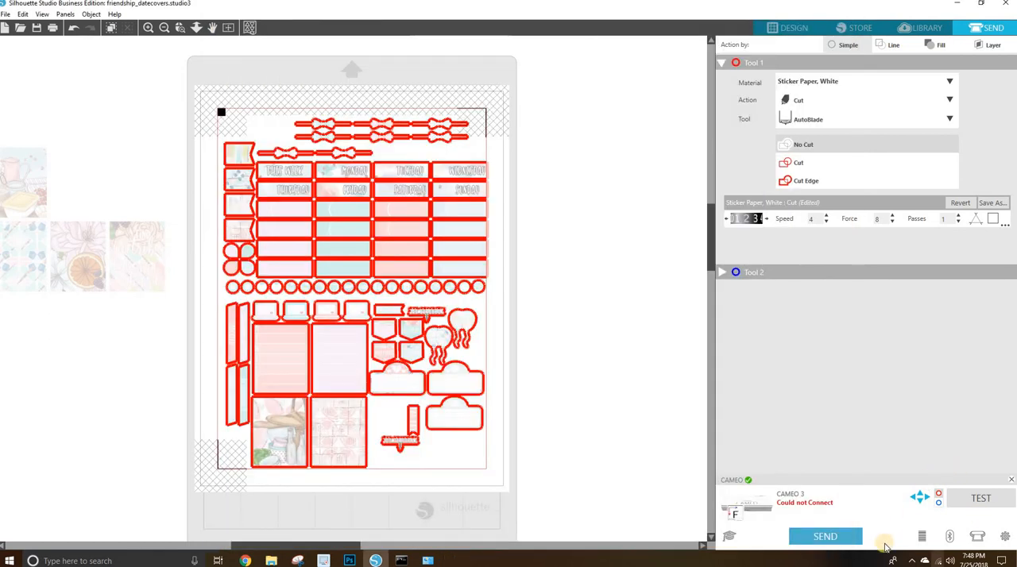
# Add the listed CAMEO 3 as a Bluetooth machine and check how it is connected in the Silhouette devices list.
pyautogui.click(951, 537)
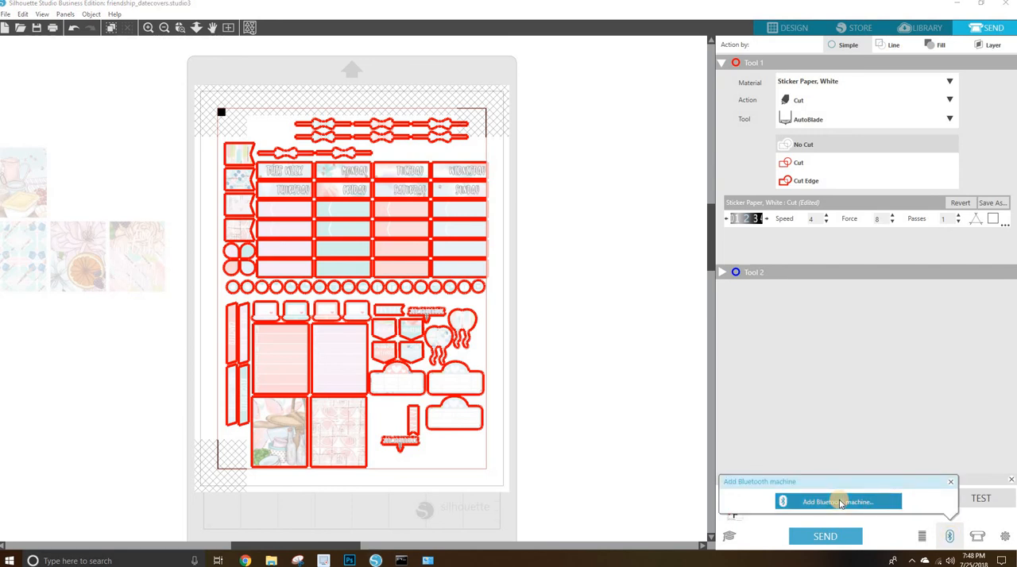
pyautogui.click(841, 503)
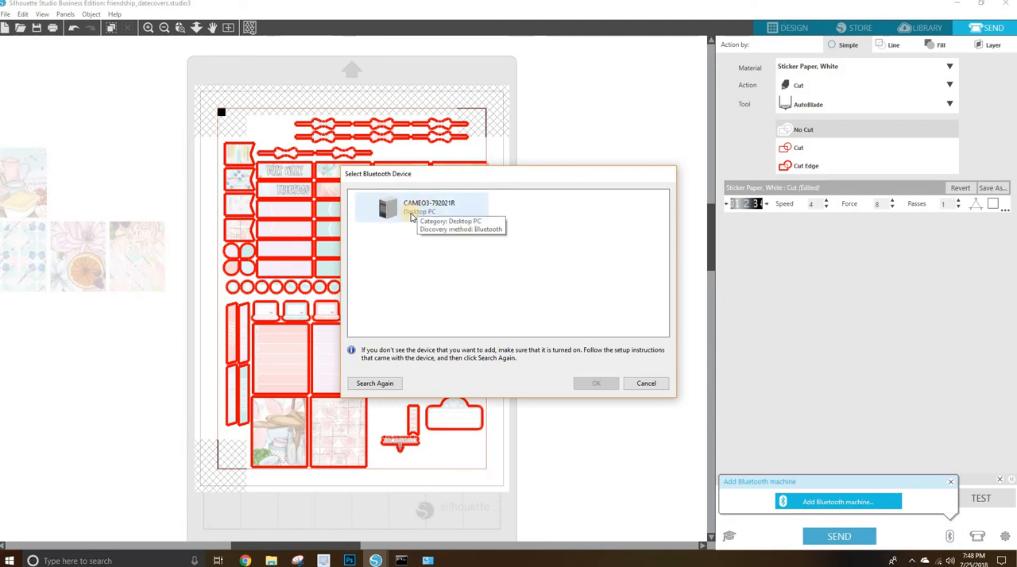
pyautogui.click(425, 215)
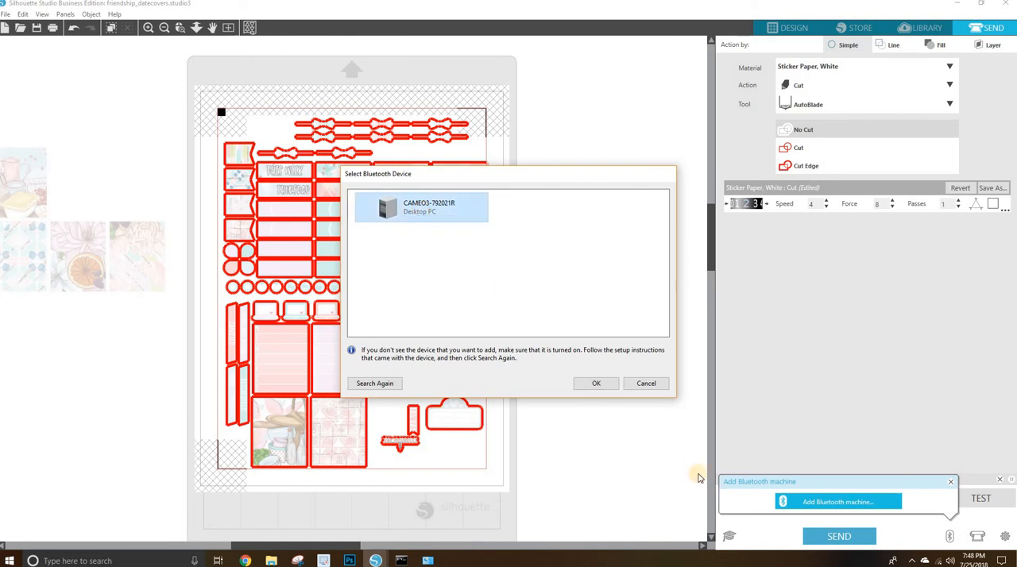
pyautogui.click(597, 384)
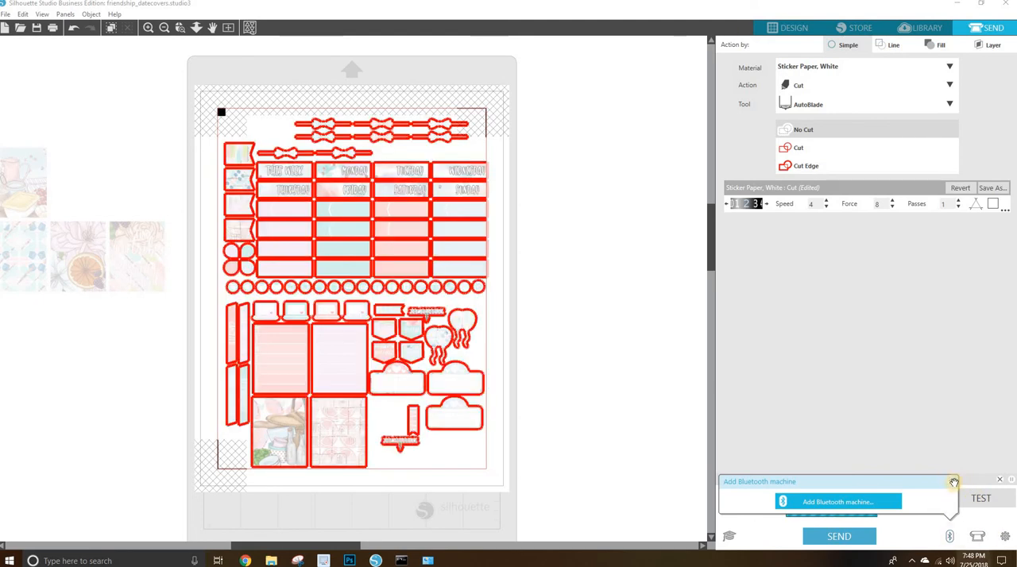
pyautogui.click(610, 524)
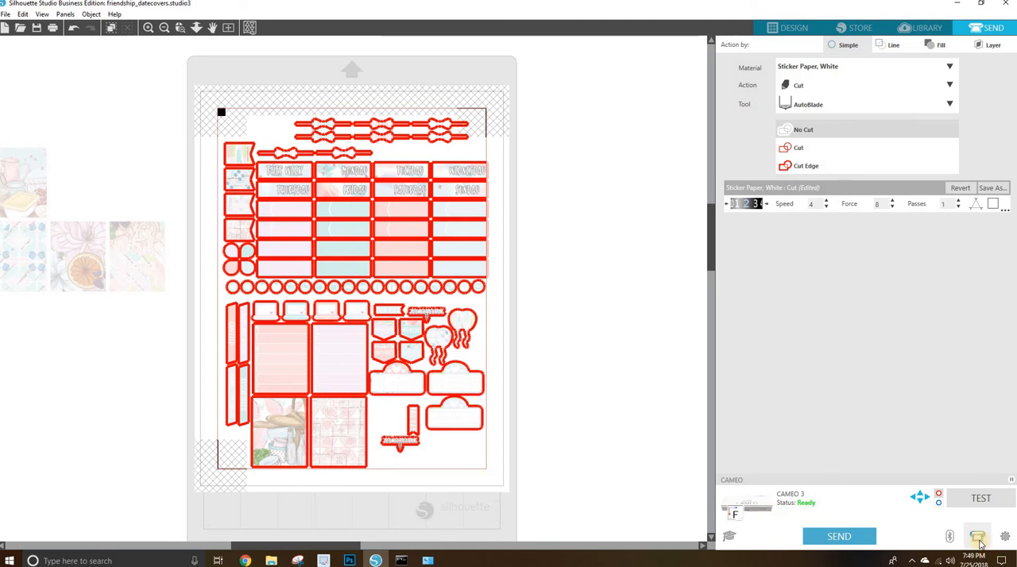
pyautogui.click(978, 538)
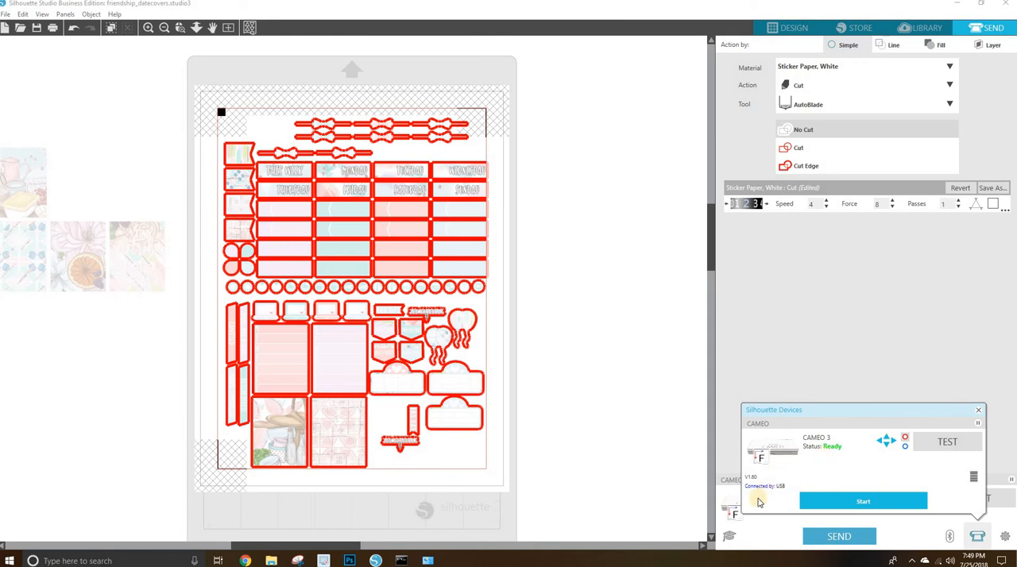
pyautogui.click(980, 412)
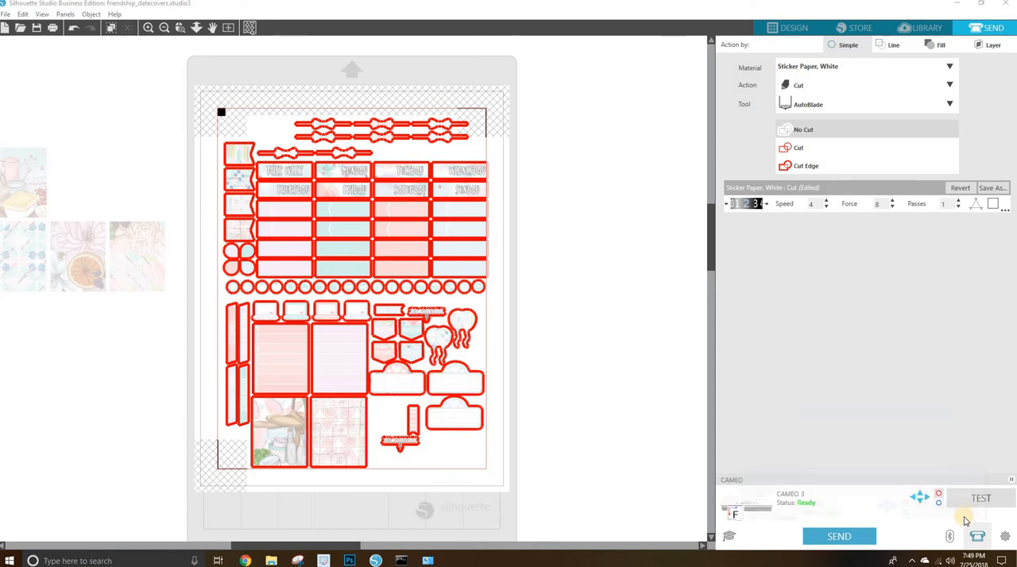
# Try again to add the CAMEO 3 over Bluetooth, and recheck its connection type among the Silhouette devices.
pyautogui.click(951, 538)
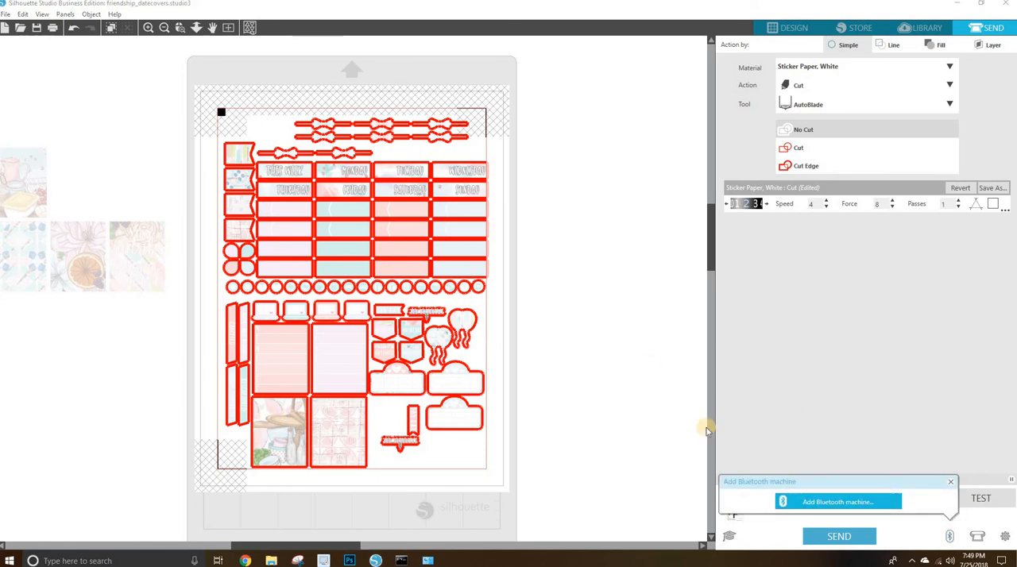
pyautogui.click(807, 501)
pyautogui.click(408, 209)
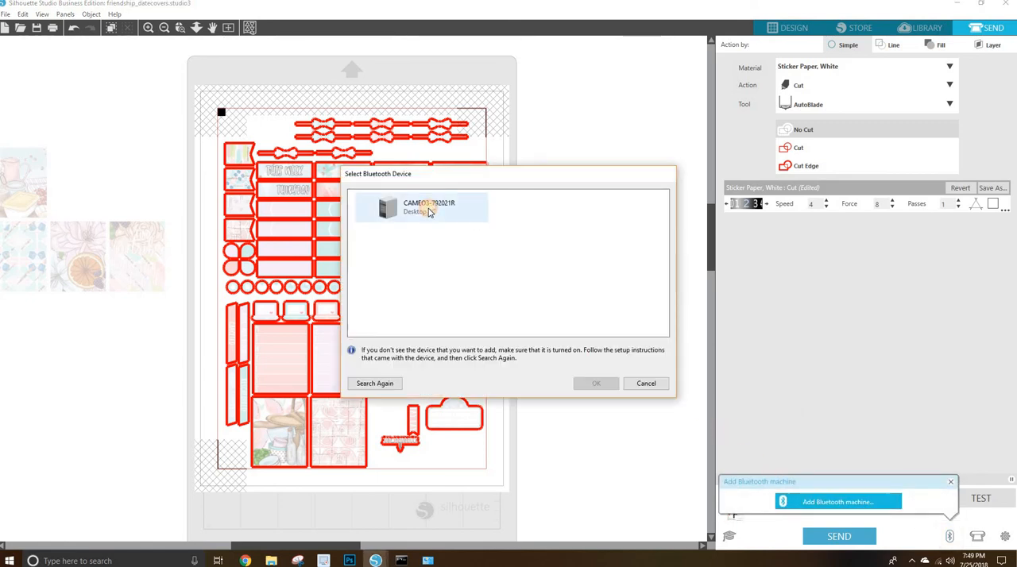
pyautogui.click(600, 384)
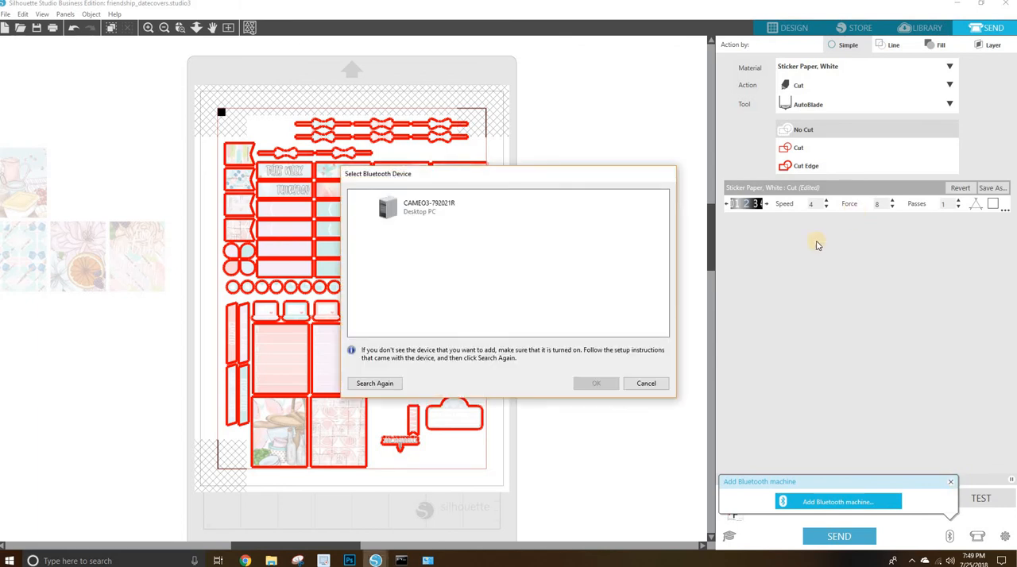
pyautogui.click(407, 206)
pyautogui.click(595, 384)
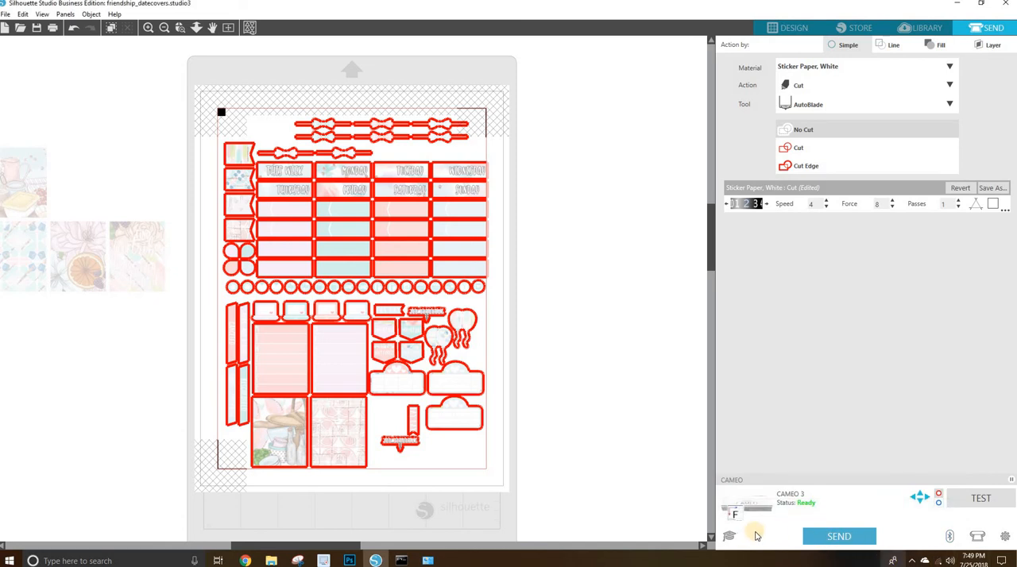
pyautogui.click(977, 538)
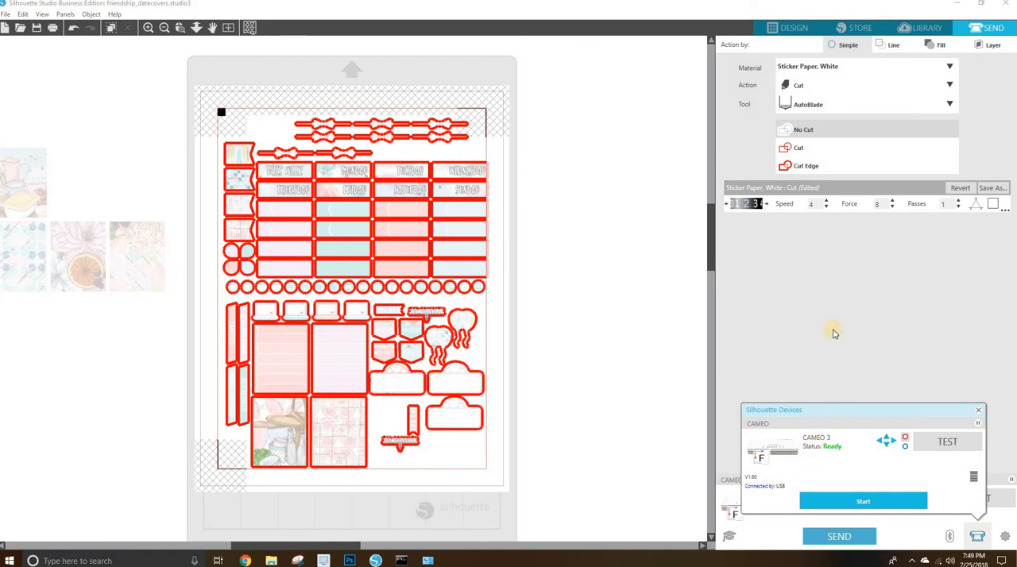
pyautogui.click(979, 413)
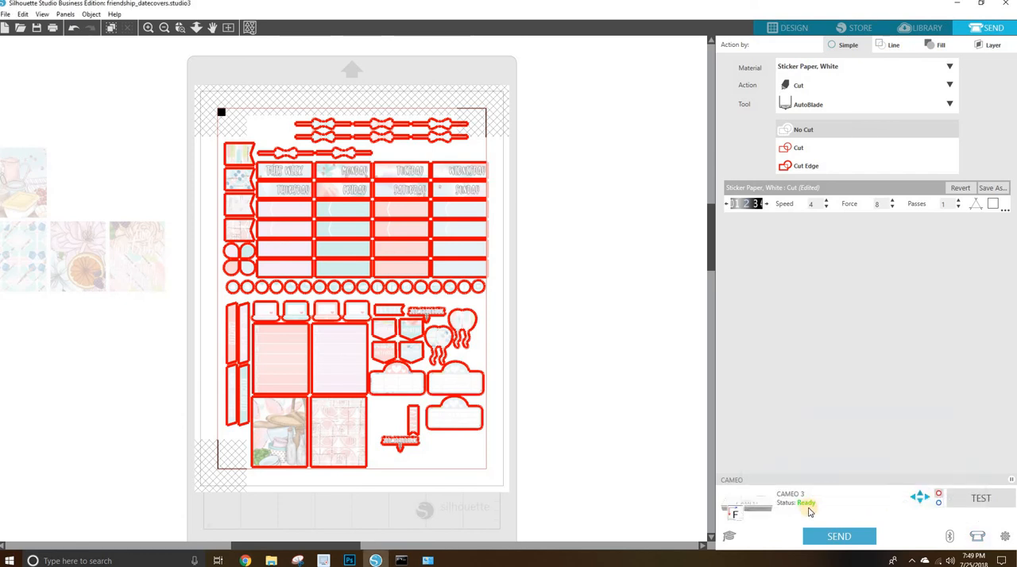
# Repeat the Bluetooth pairing of the CAMEO 3 once more and close the Bluetooth machine prompt.
pyautogui.click(949, 538)
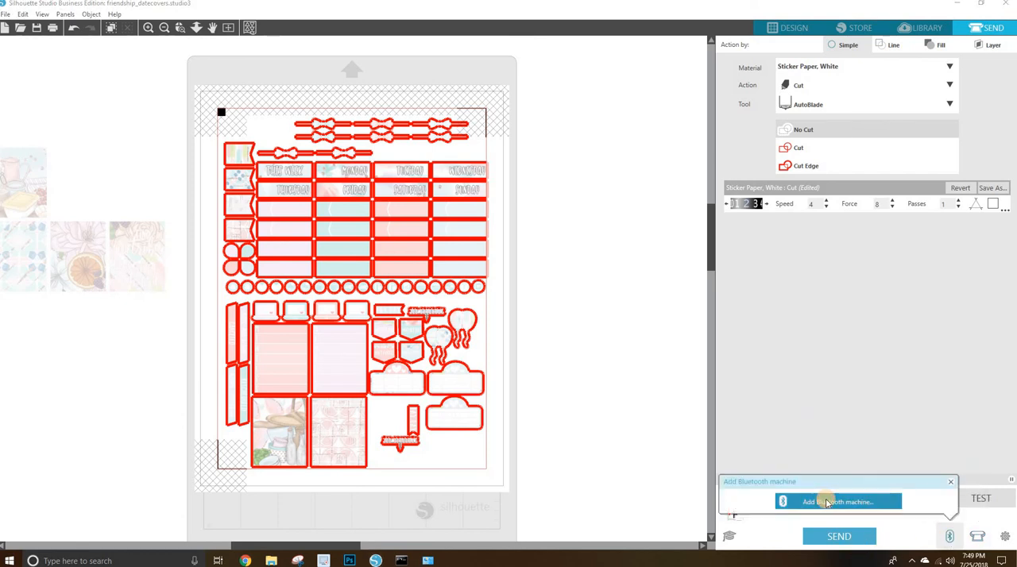
pyautogui.click(826, 502)
pyautogui.click(411, 212)
pyautogui.click(598, 385)
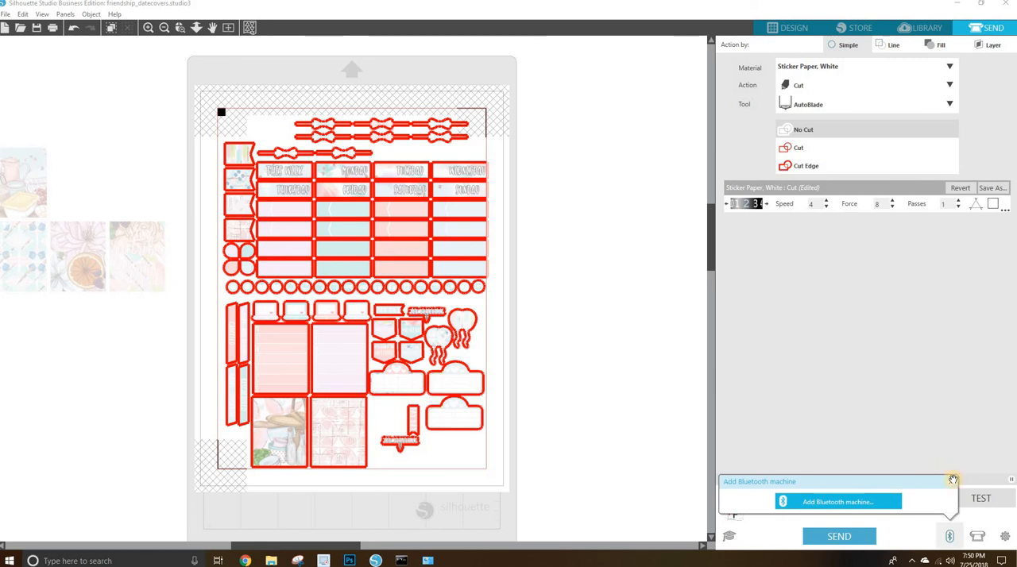
pyautogui.click(977, 537)
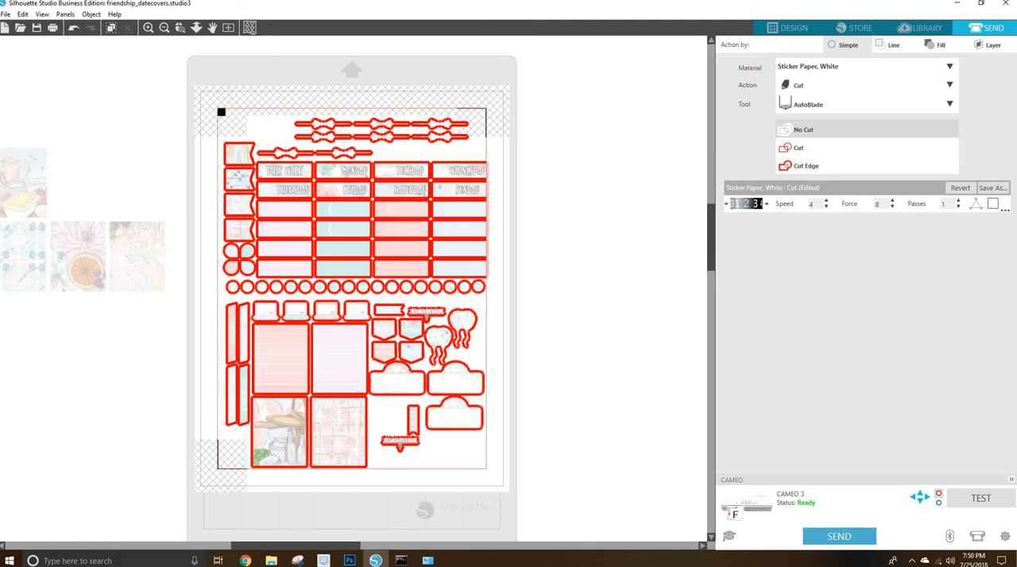
# Open Snipping Tool and capture a new snip of the sticker sheet's cut preview together with its material and cut settings.
pyautogui.press('super+s')
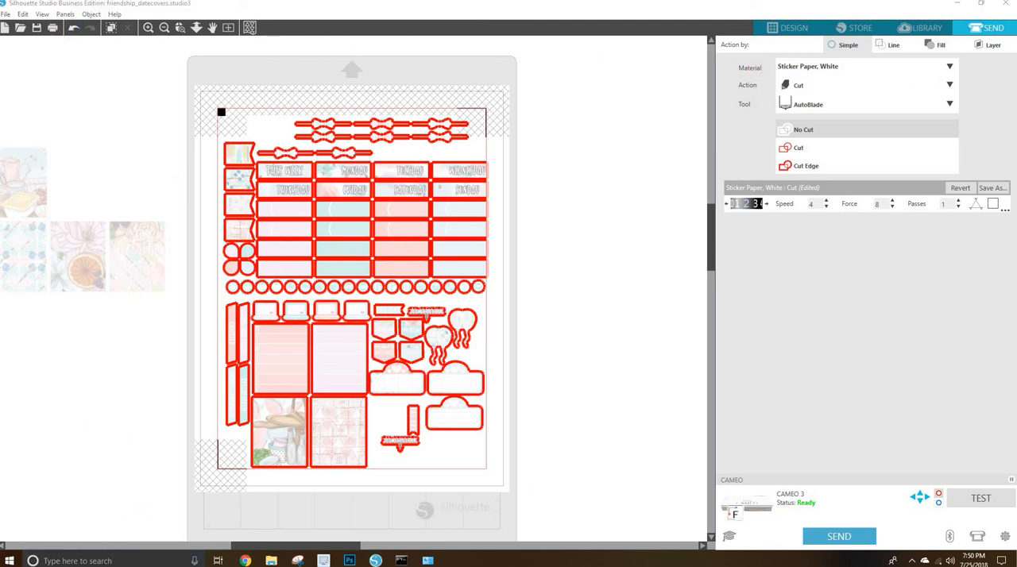
pyautogui.write('snipp')
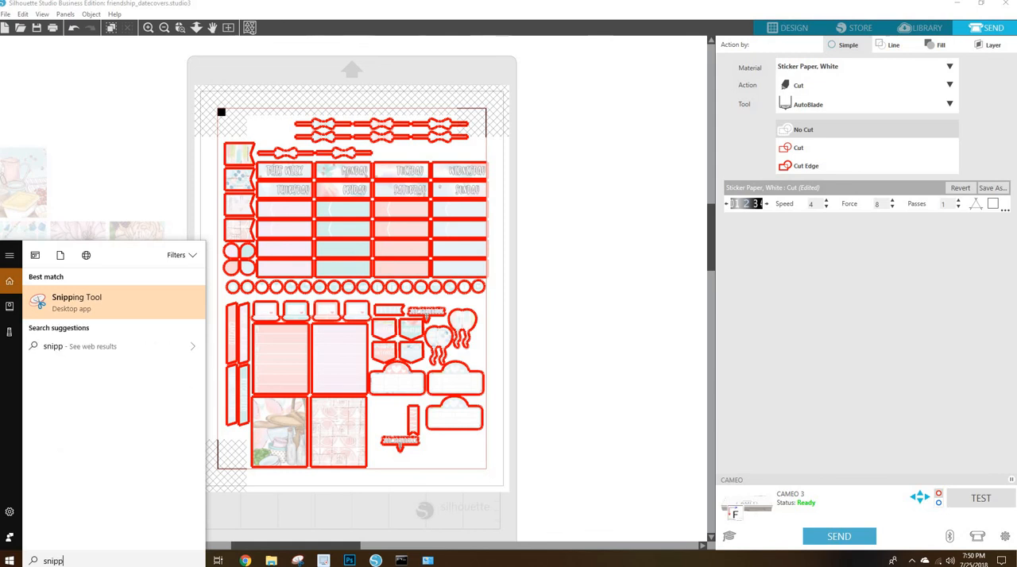
pyautogui.click(88, 308)
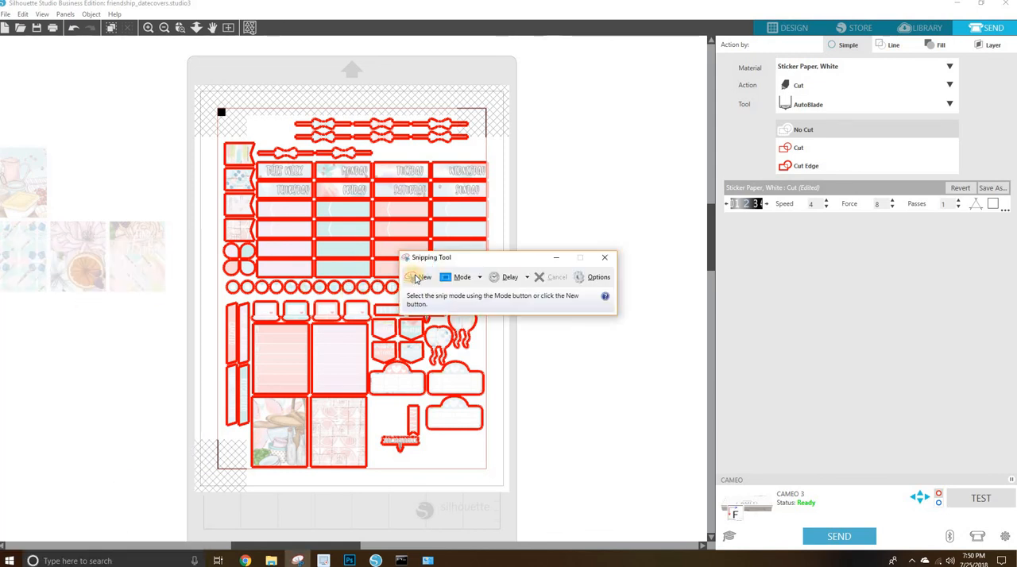
pyautogui.click(417, 278)
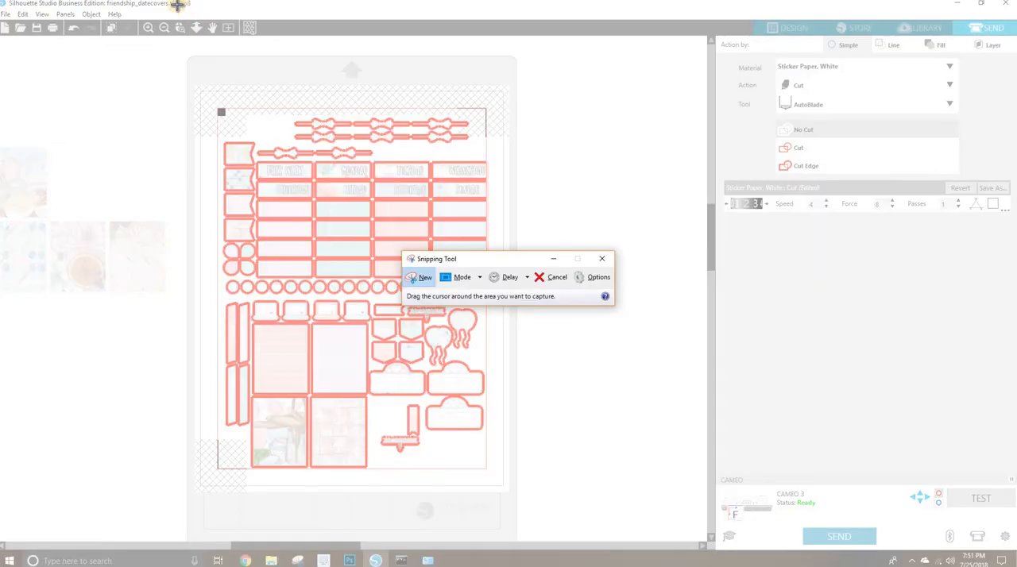
pyautogui.moveTo(176, 3); pyautogui.dragTo(1011, 542)
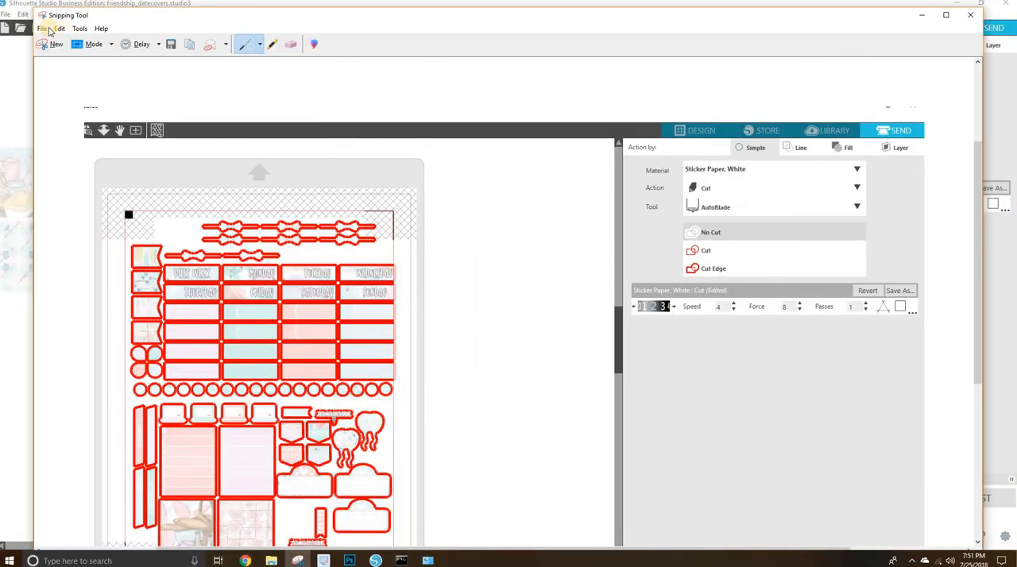
# Close Snipping Tool and discard the captured snip without saving it.
pyautogui.click(42, 29)
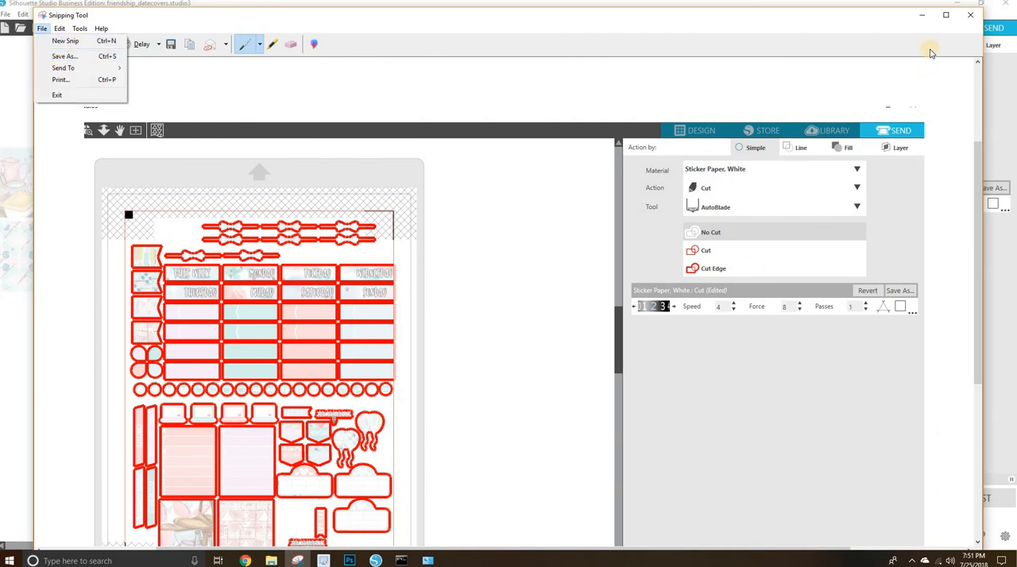
pyautogui.click(970, 21)
pyautogui.click(970, 22)
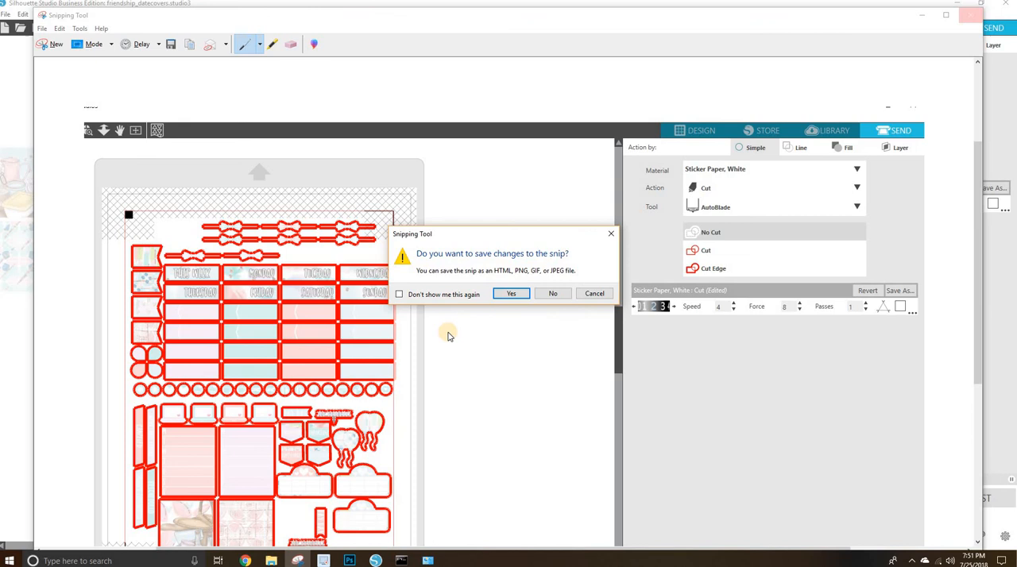
pyautogui.click(552, 293)
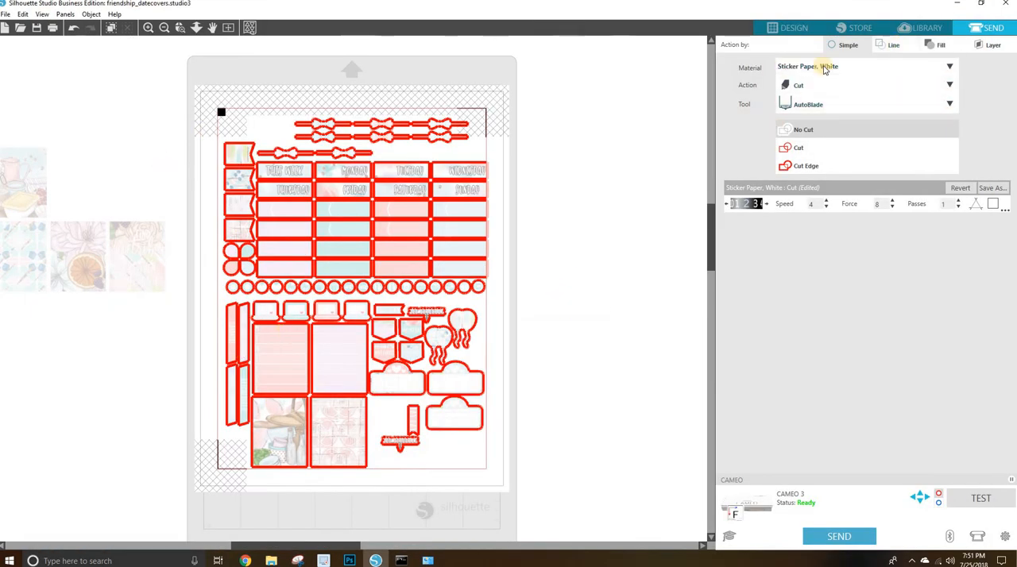
# Switch the cut setup to actions by line color and return to the design workspace.
pyautogui.click(882, 45)
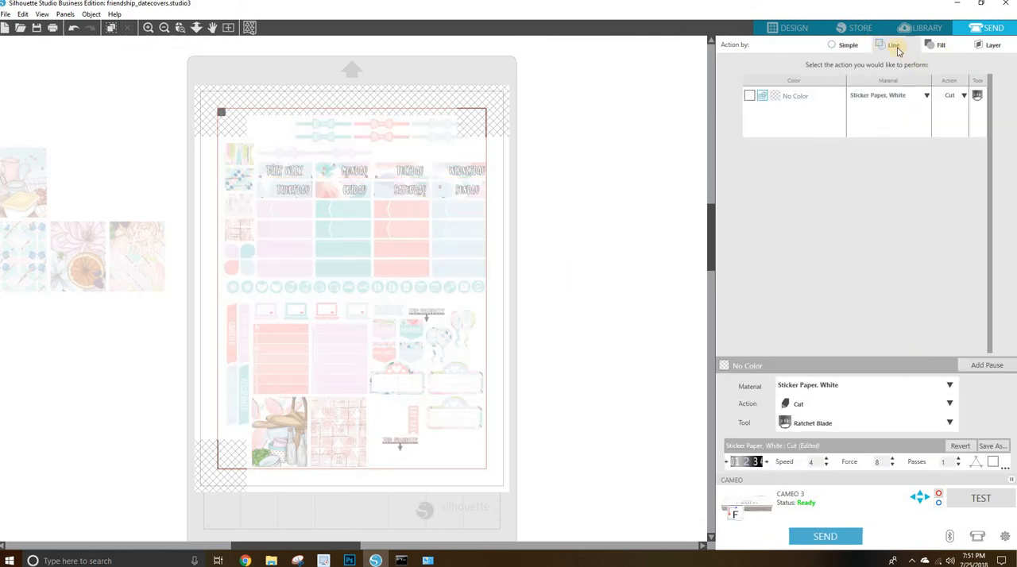
pyautogui.click(804, 29)
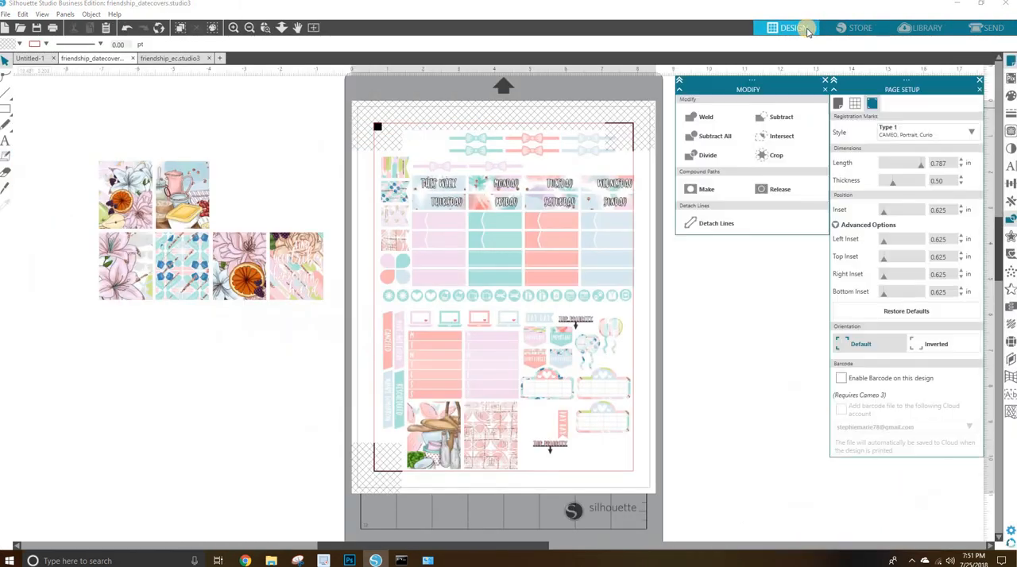